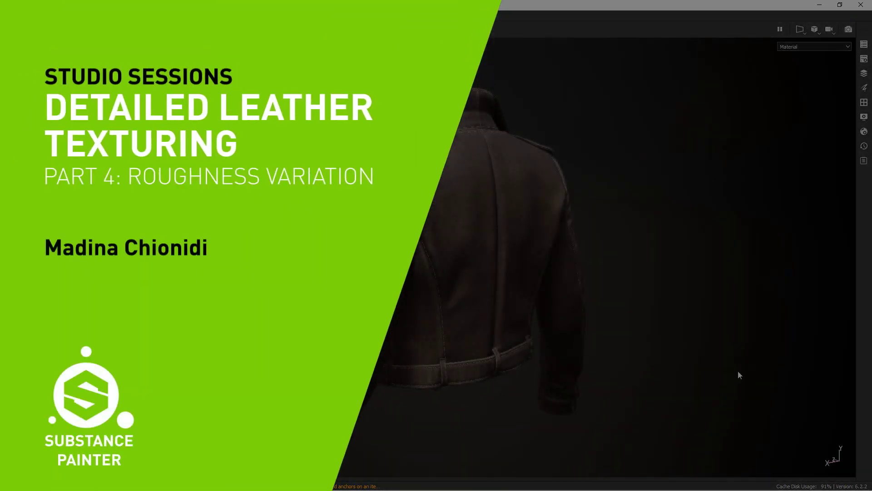
Examine the finished leather and suede jacket variants from several sides and under rotated lighting.
{"action": "left_click_drag", "start_coordinate": [693, 351], "coordinate": [775, 335], "text": "alt"}
{"action": "left_click_drag", "start_coordinate": [632, 336], "coordinate": [716, 291], "text": "alt"}
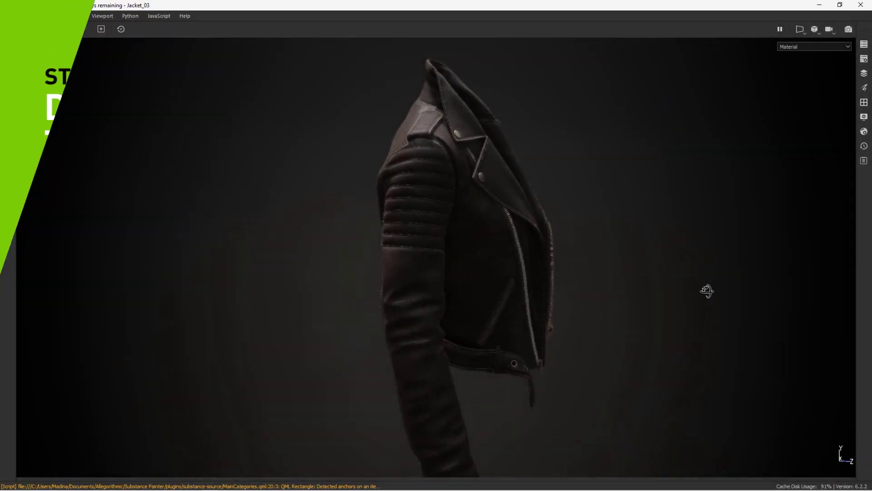
{"action": "left_click_drag", "start_coordinate": [712, 229], "coordinate": [751, 308], "text": "alt"}
{"action": "right_click_drag", "start_coordinate": [826, 335], "coordinate": [779, 362], "text": "shift"}
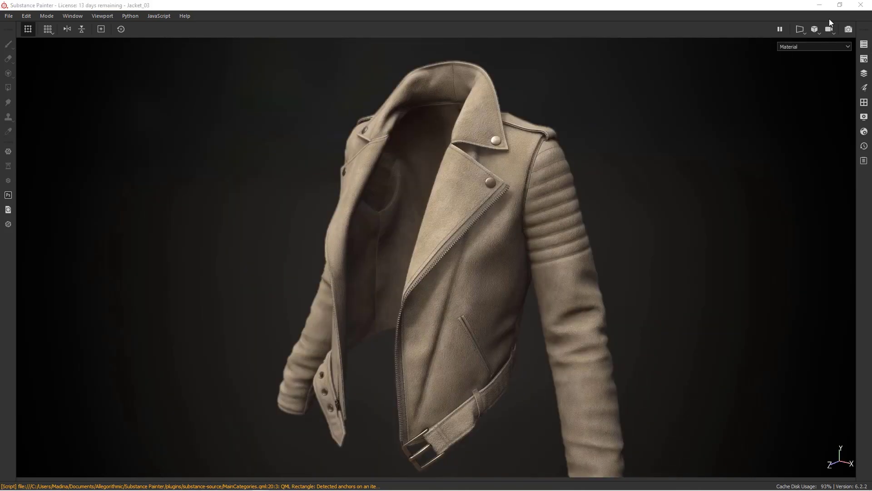
{"action": "mouse_move", "coordinate": [813, 190]}
{"action": "left_mouse_down", "text": "alt"}
{"action": "mouse_move", "coordinate": [770, 376]}
{"action": "mouse_move", "coordinate": [687, 307]}
{"action": "mouse_move", "coordinate": [500, 210]}
{"action": "mouse_move", "coordinate": [642, 263]}
{"action": "mouse_move", "coordinate": [703, 268]}
{"action": "mouse_move", "coordinate": [695, 298]}
{"action": "mouse_move", "coordinate": [705, 383]}
{"action": "mouse_move", "coordinate": [782, 303]}
{"action": "left_mouse_up", "text": "alt"}
{"action": "mouse_move", "coordinate": [782, 304]}
{"action": "right_mouse_down", "text": "shift"}
{"action": "mouse_move", "coordinate": [806, 300]}
{"action": "mouse_move", "coordinate": [792, 265]}
{"action": "mouse_move", "coordinate": [770, 312]}
{"action": "right_mouse_up", "text": "shift"}
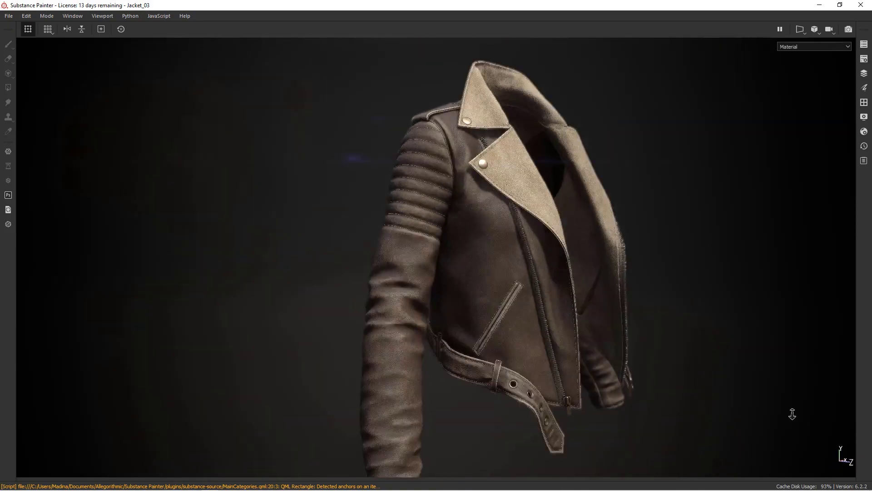
{"action": "left_click_drag", "start_coordinate": [792, 414], "coordinate": [782, 295], "text": "alt"}
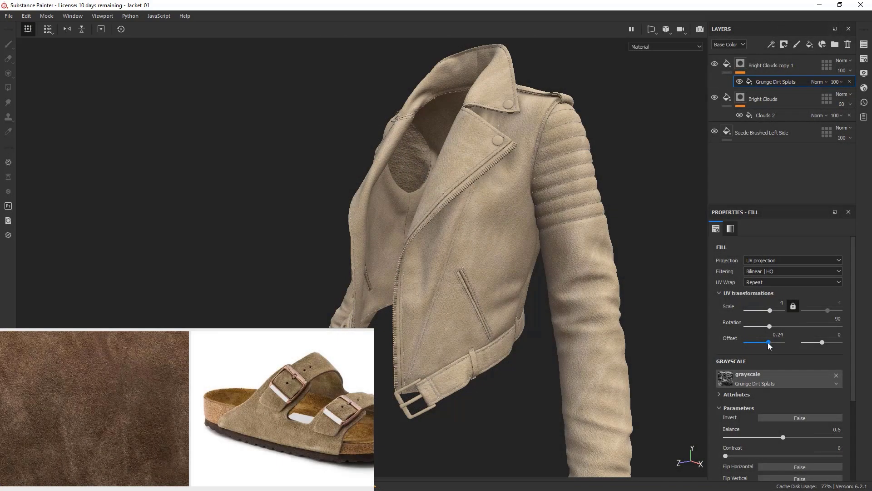
{"action": "left_click_drag", "start_coordinate": [768, 342], "coordinate": [772, 342]}
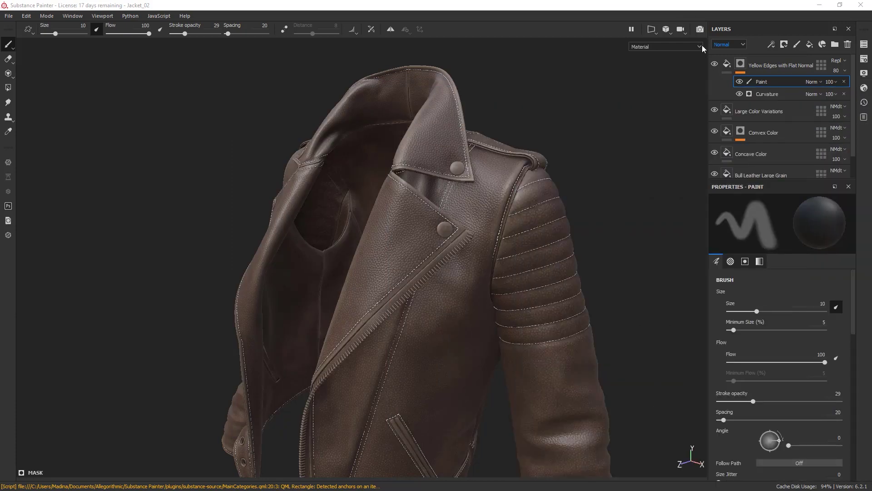
Add a fill layer above Yellow Edges with Flat Normal, keep only its roughness channel enabled, and set the roughness to about 0.79.
{"action": "left_click", "coordinate": [737, 68]}
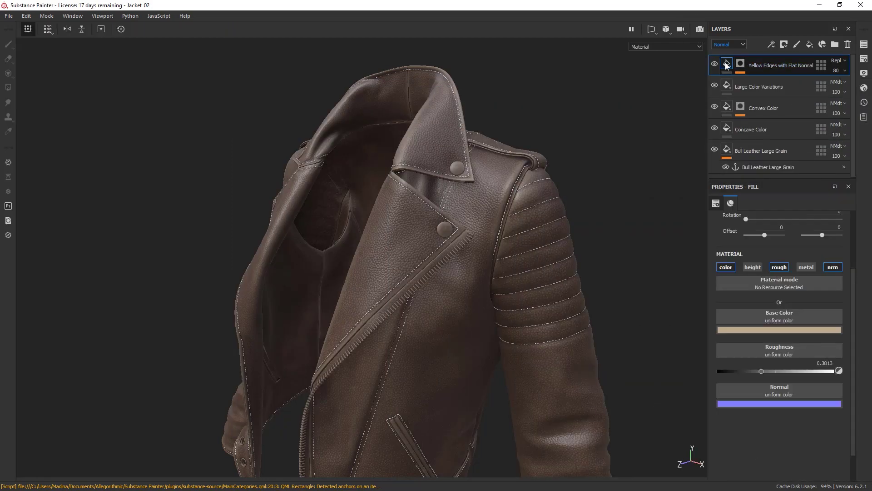
{"action": "left_click", "coordinate": [810, 44]}
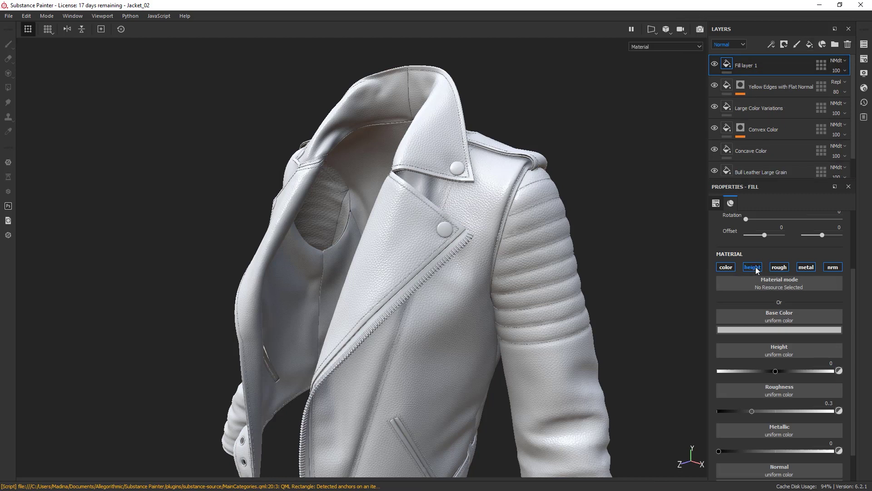
{"action": "left_click", "coordinate": [752, 267]}
{"action": "left_click", "coordinate": [725, 267]}
{"action": "left_click", "coordinate": [806, 267]}
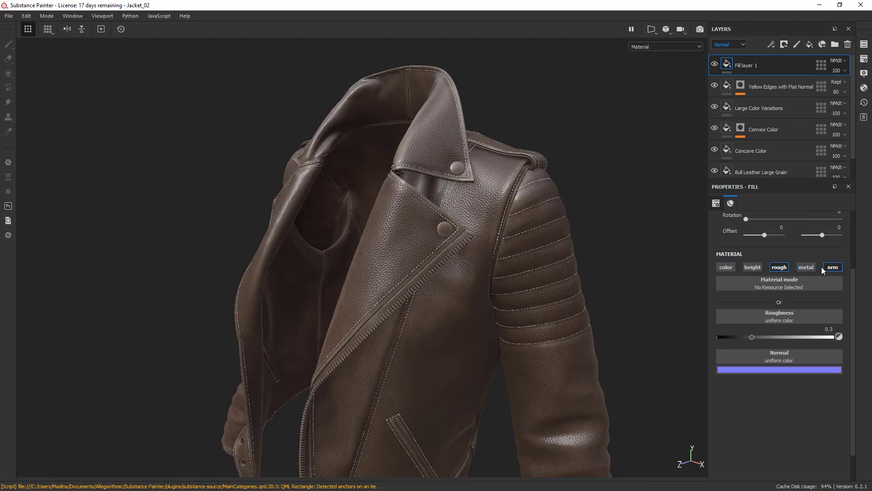
{"action": "left_click", "coordinate": [832, 268]}
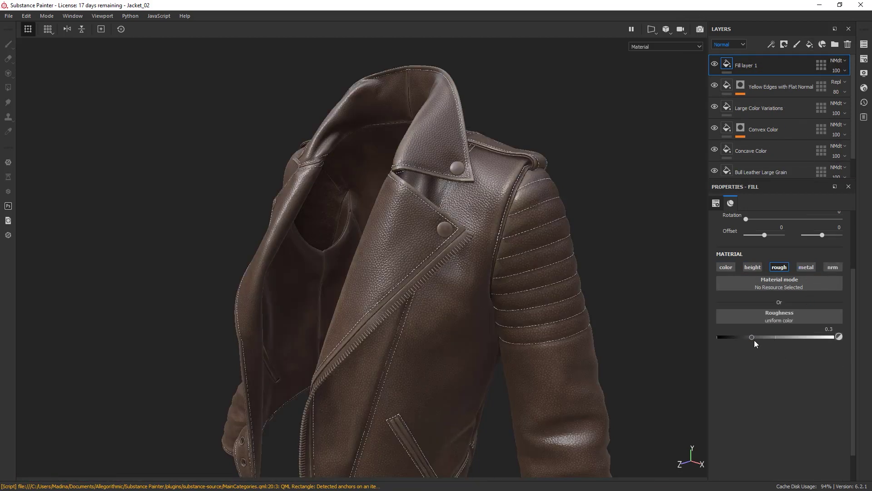
{"action": "left_click_drag", "start_coordinate": [751, 336], "coordinate": [808, 334]}
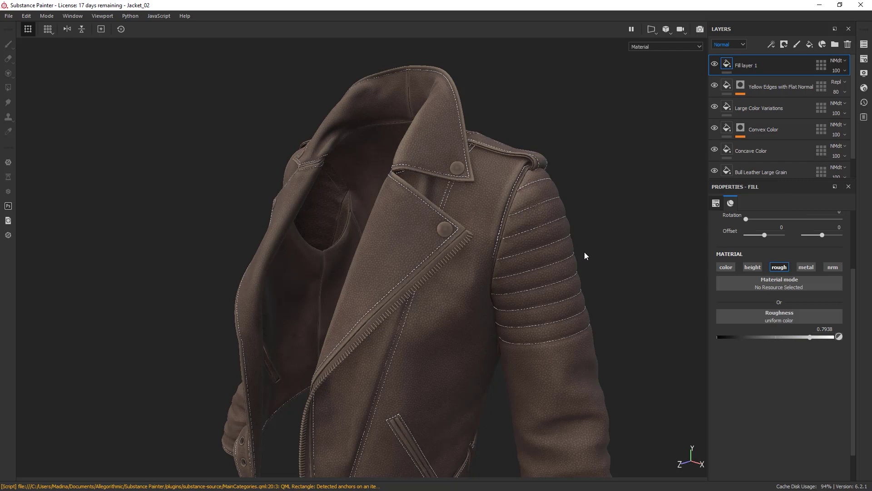
Give the new roughness fill layer a white mask and add a fill effect to that mask.
{"action": "right_click", "coordinate": [759, 64]}
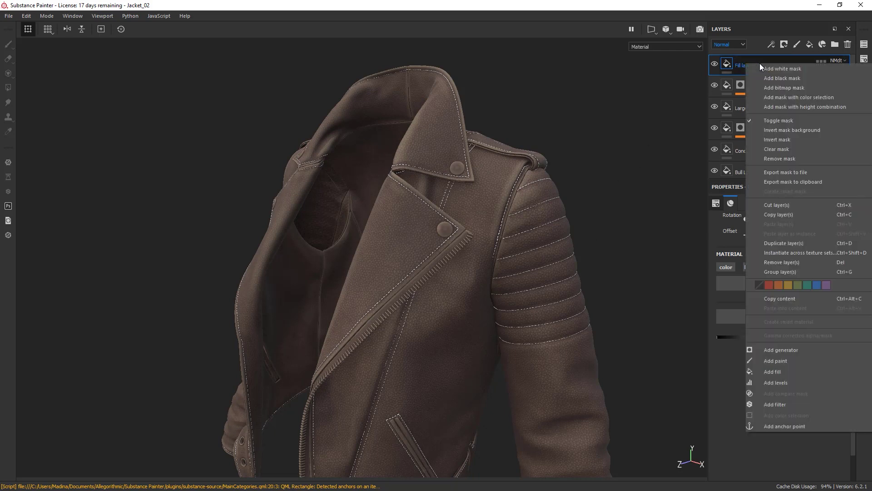
{"action": "left_click", "coordinate": [767, 68]}
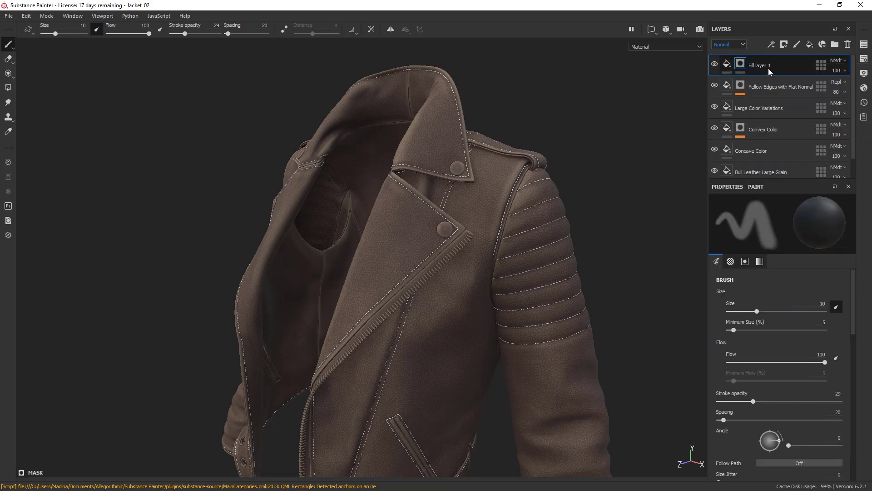
{"action": "right_click", "coordinate": [740, 67]}
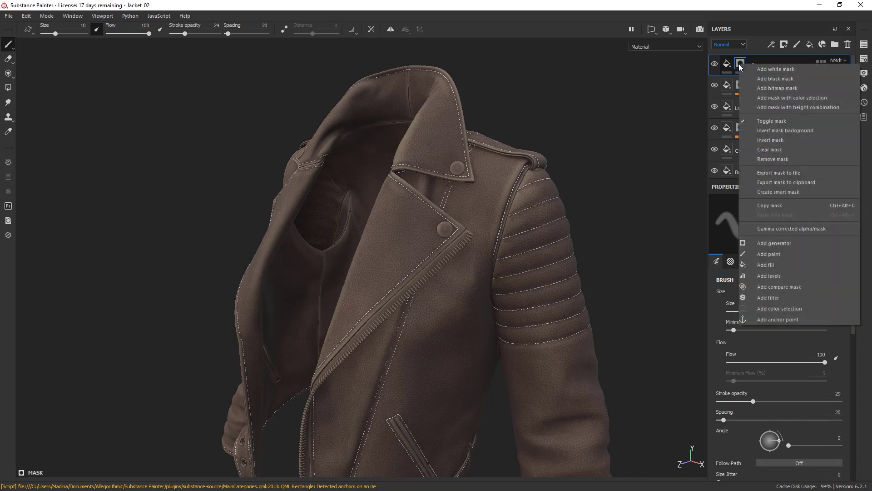
{"action": "left_click", "coordinate": [766, 264]}
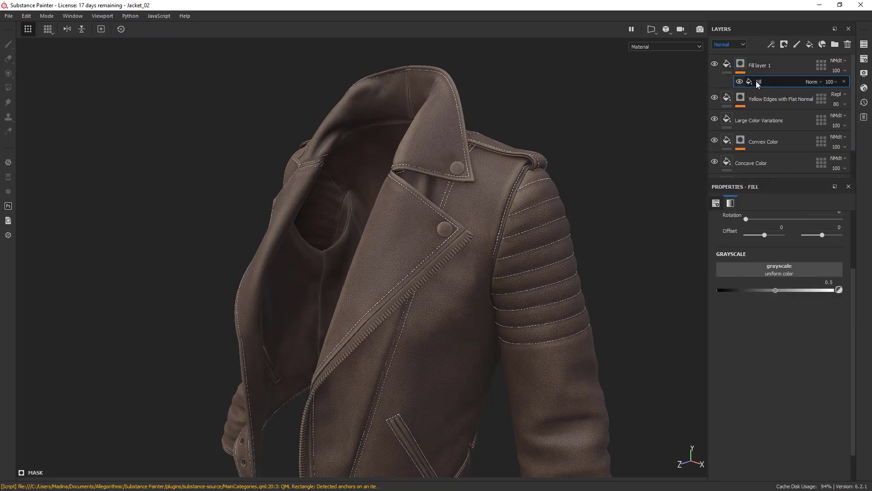
Assign Grunge Map 002 from the shelf's grunges as the grayscale image of the mask's fill.
{"action": "left_click", "coordinate": [748, 271]}
{"action": "left_click", "coordinate": [748, 271]}
{"action": "left_click", "coordinate": [749, 271]}
{"action": "left_click_drag", "start_coordinate": [871, 111], "coordinate": [263, 104]}
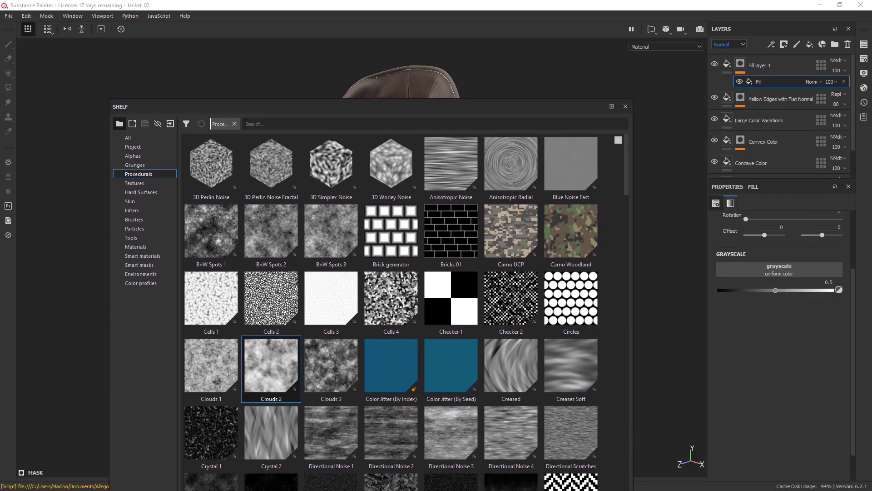
{"action": "left_click", "coordinate": [136, 165]}
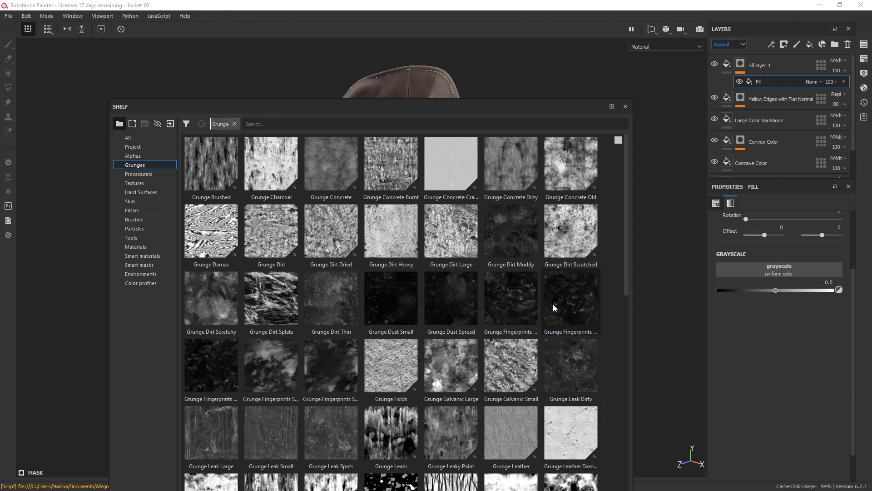
{"action": "scroll", "coordinate": [553, 308], "scroll_direction": "down", "scroll_amount": 3}
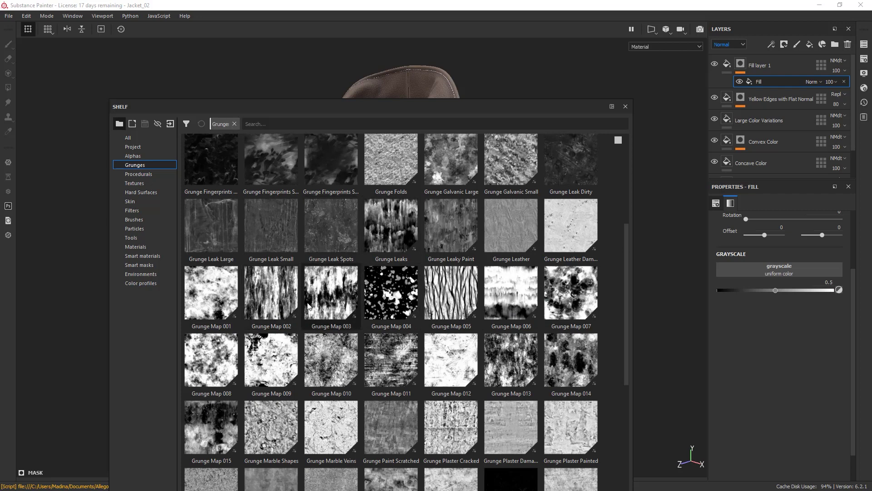
{"action": "left_click", "coordinate": [287, 312]}
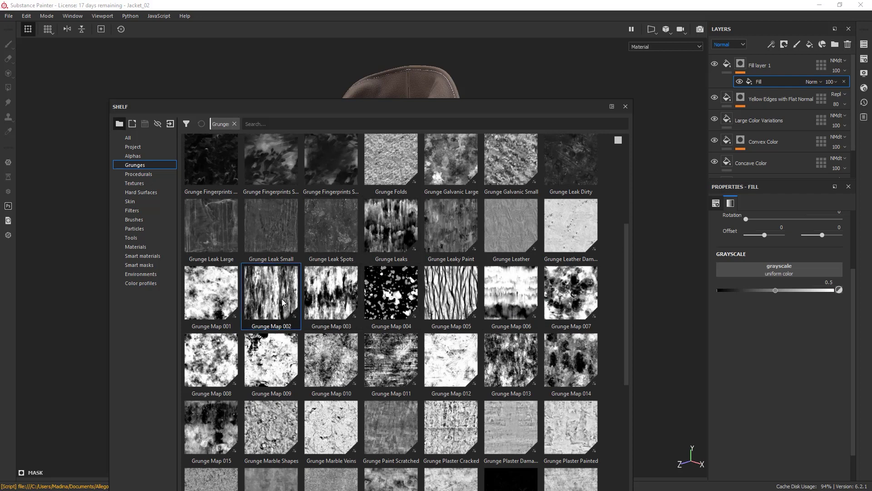
{"action": "left_click_drag", "start_coordinate": [282, 302], "coordinate": [783, 267]}
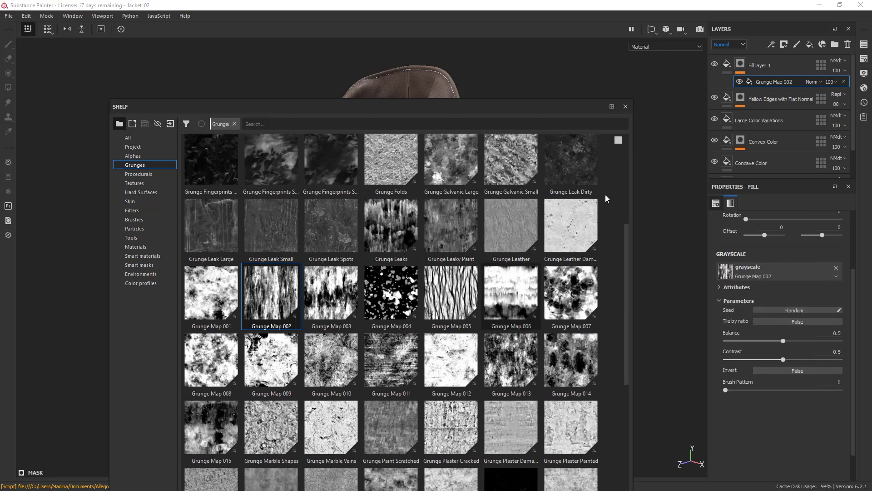
{"action": "left_click_drag", "start_coordinate": [415, 107], "coordinate": [871, 218]}
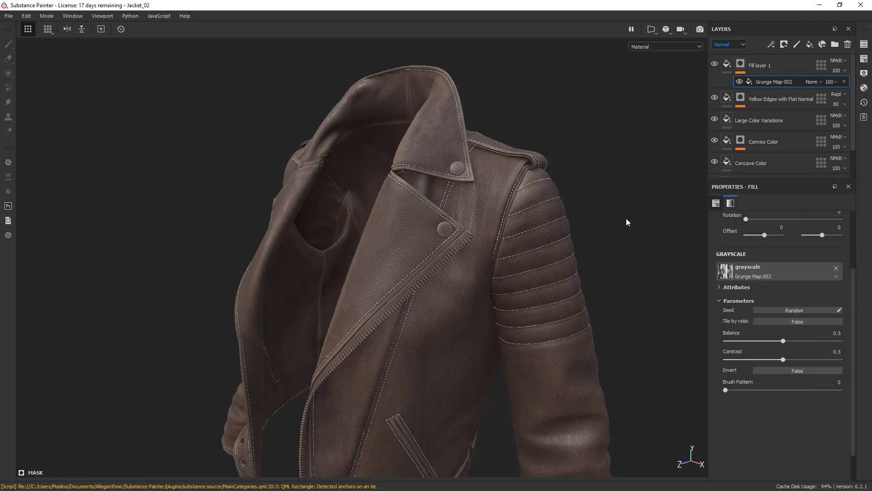
Rotate the Grunge Map 002 fill by 90 degrees in its UV transformations.
{"action": "left_click_drag", "start_coordinate": [565, 207], "coordinate": [462, 225], "text": "alt"}
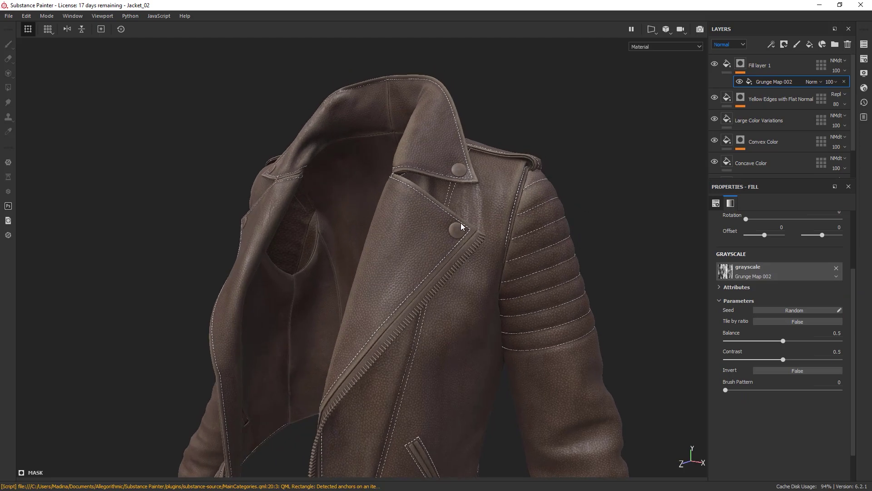
{"action": "left_click_drag", "start_coordinate": [492, 250], "coordinate": [474, 260], "text": "alt"}
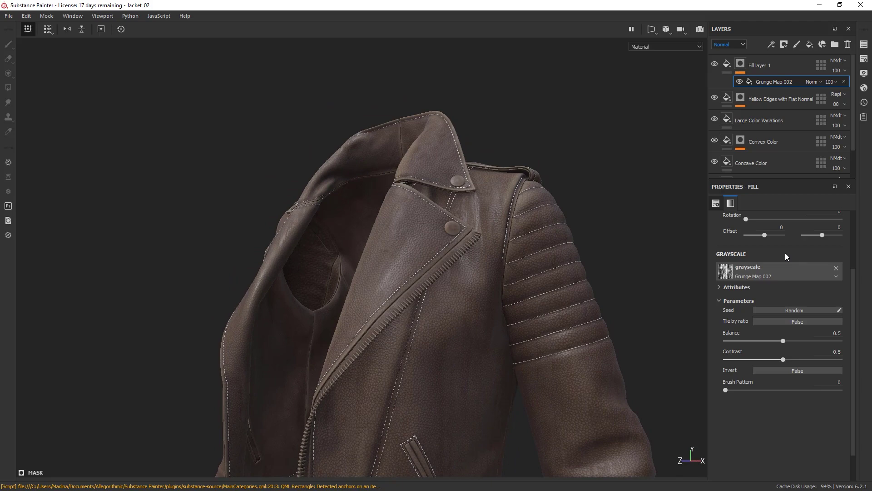
{"action": "scroll", "coordinate": [785, 255], "scroll_direction": "up", "scroll_amount": 3}
{"action": "left_click", "coordinate": [840, 293]}
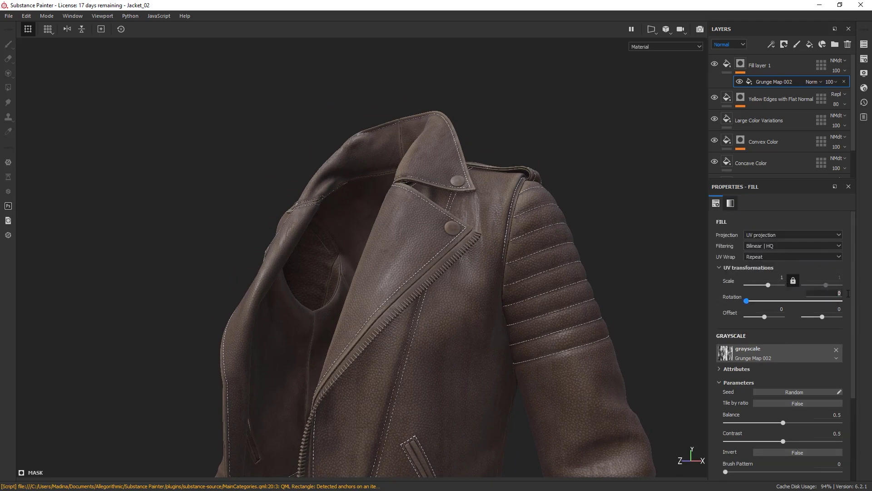
{"action": "type", "text": "90"}
{"action": "key", "text": "Return"}
Preview the roughness layer's mask on the jacket, and set the fill layer's own UV scale to 3.
{"action": "left_click_drag", "start_coordinate": [571, 294], "coordinate": [590, 165], "text": "alt"}
{"action": "left_click", "coordinate": [740, 67]}
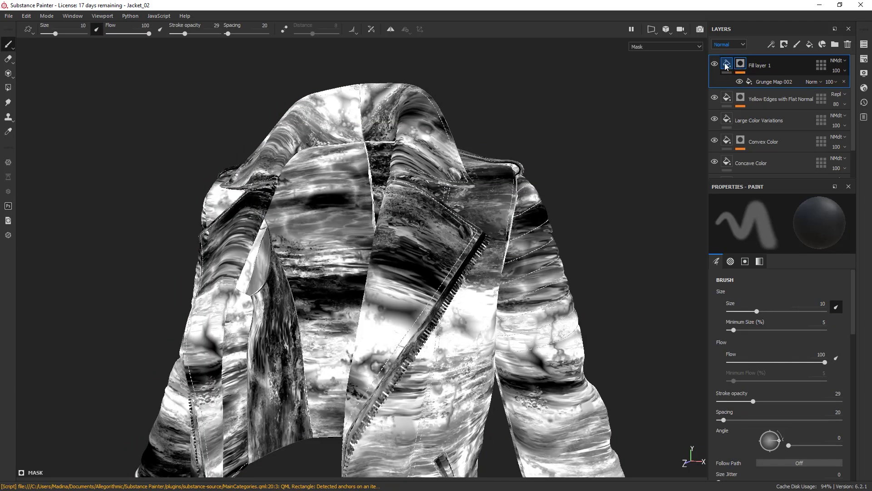
{"action": "left_click", "coordinate": [725, 67]}
{"action": "left_click_drag", "start_coordinate": [584, 301], "coordinate": [576, 261], "text": "alt"}
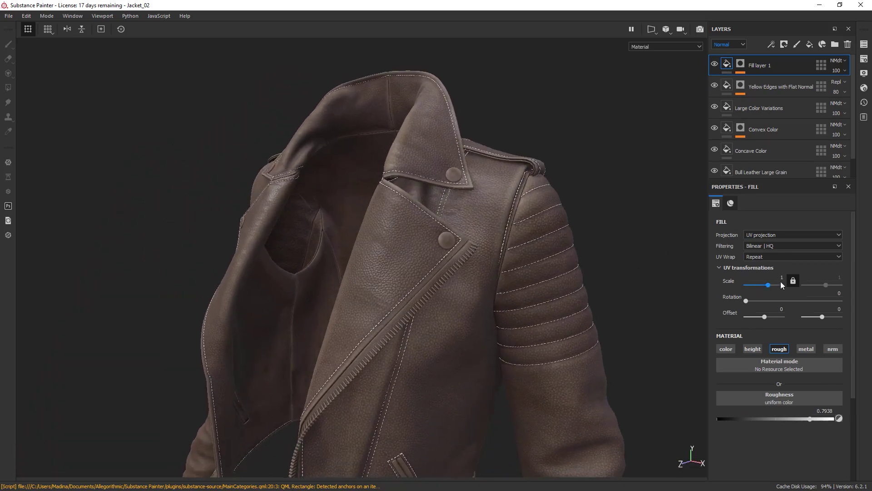
{"action": "left_click_drag", "start_coordinate": [604, 296], "coordinate": [613, 273], "text": "alt"}
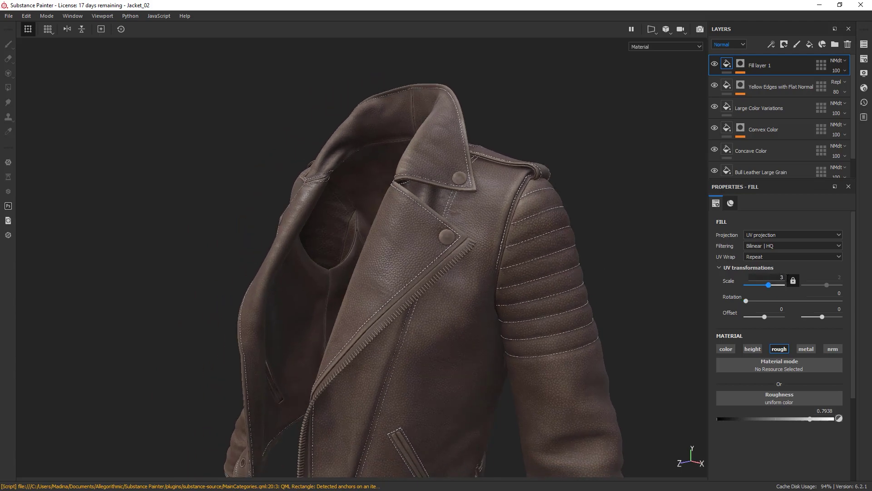
Set the balance of the mask's Grunge Map 002 to 0.31 and its contrast to 0.12.
{"action": "left_click_drag", "start_coordinate": [579, 315], "coordinate": [522, 210], "text": "alt"}
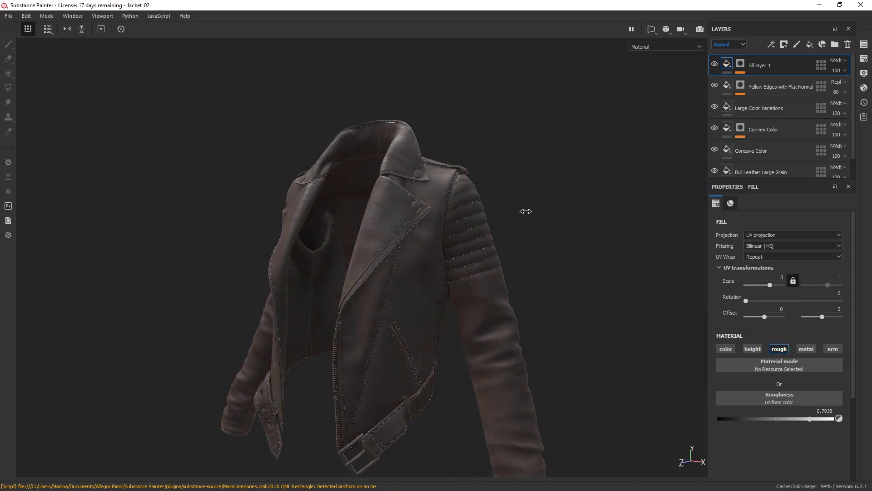
{"action": "right_click_drag", "start_coordinate": [521, 209], "coordinate": [558, 222], "text": "shift"}
{"action": "scroll", "coordinate": [558, 222], "scroll_direction": "up", "scroll_amount": 2}
{"action": "left_click_drag", "start_coordinate": [559, 225], "coordinate": [505, 179], "text": "alt"}
{"action": "middle_click_drag", "start_coordinate": [505, 179], "coordinate": [503, 203], "text": "alt"}
{"action": "left_click_drag", "start_coordinate": [503, 203], "coordinate": [517, 212], "text": "alt"}
{"action": "left_click", "coordinate": [740, 63]}
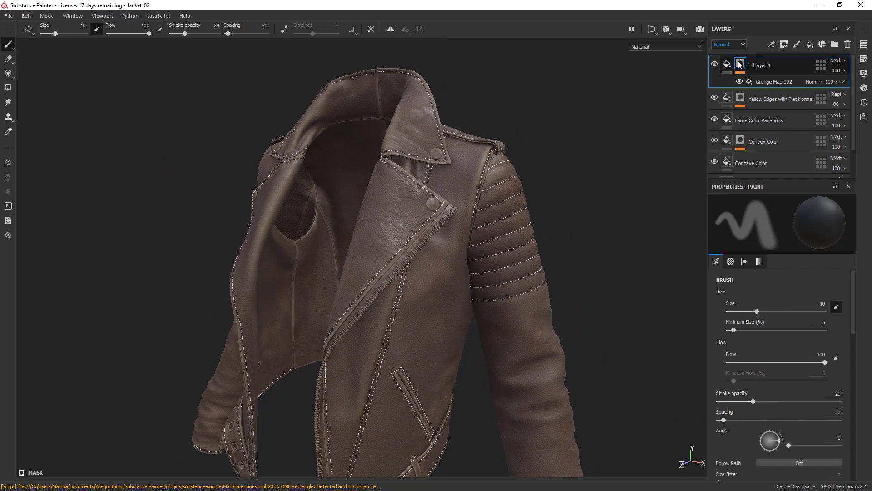
{"action": "left_click", "coordinate": [768, 79]}
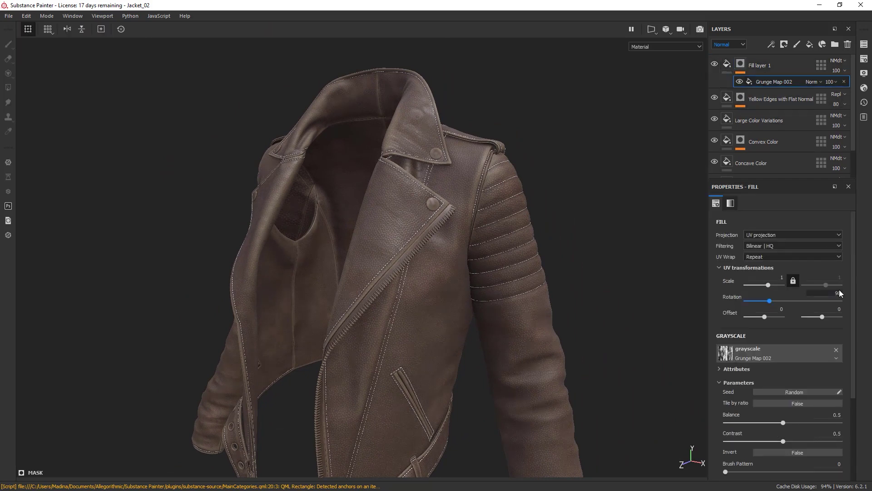
{"action": "scroll", "coordinate": [844, 317], "scroll_direction": "down", "scroll_amount": 3}
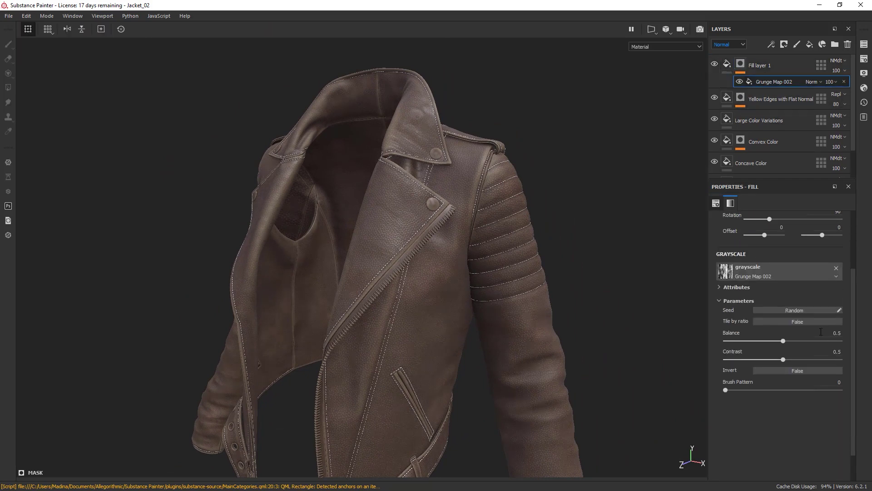
{"action": "left_click_drag", "start_coordinate": [783, 341], "coordinate": [756, 344]}
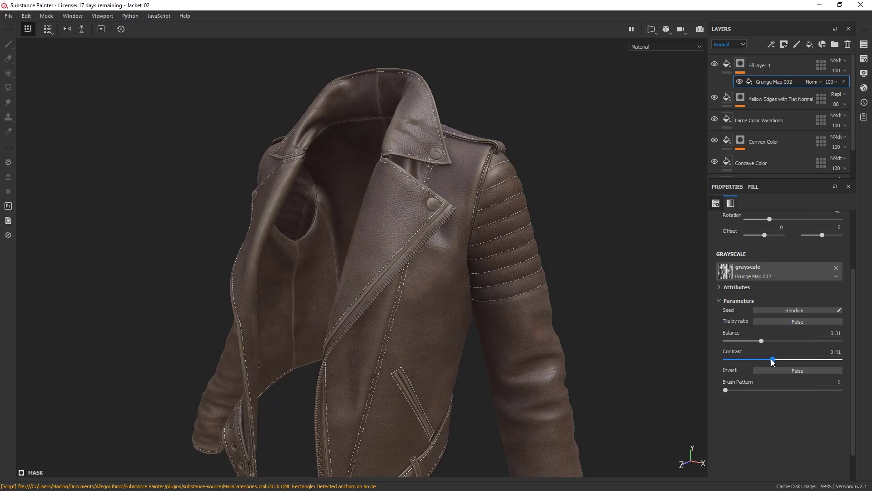
{"action": "mouse_move", "coordinate": [748, 361]}
{"action": "left_mouse_down"}
{"action": "mouse_move", "coordinate": [837, 361]}
{"action": "mouse_move", "coordinate": [723, 361]}
{"action": "mouse_move", "coordinate": [739, 363]}
{"action": "left_mouse_up"}
Set the UV scale of the mask's Grunge Map 002 fill to 3.
{"action": "left_click_drag", "start_coordinate": [476, 303], "coordinate": [498, 268], "text": "alt"}
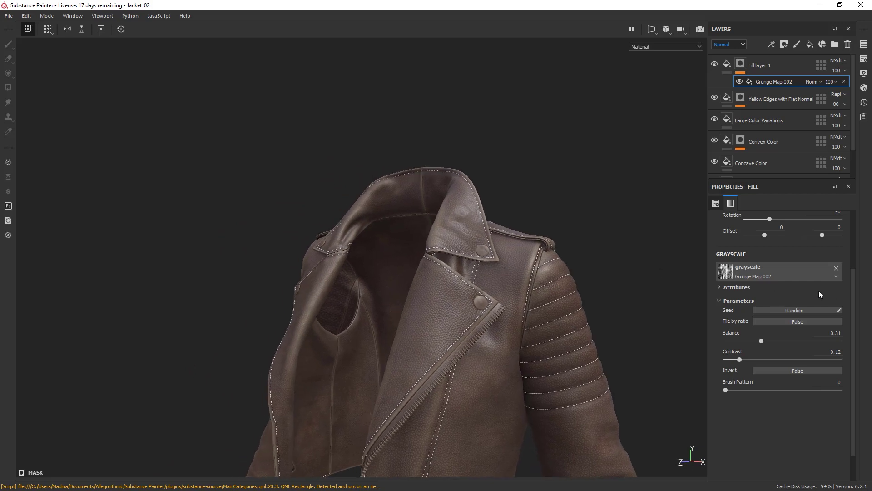
{"action": "scroll", "coordinate": [821, 296], "scroll_direction": "up", "scroll_amount": 3}
{"action": "left_click", "coordinate": [782, 249]}
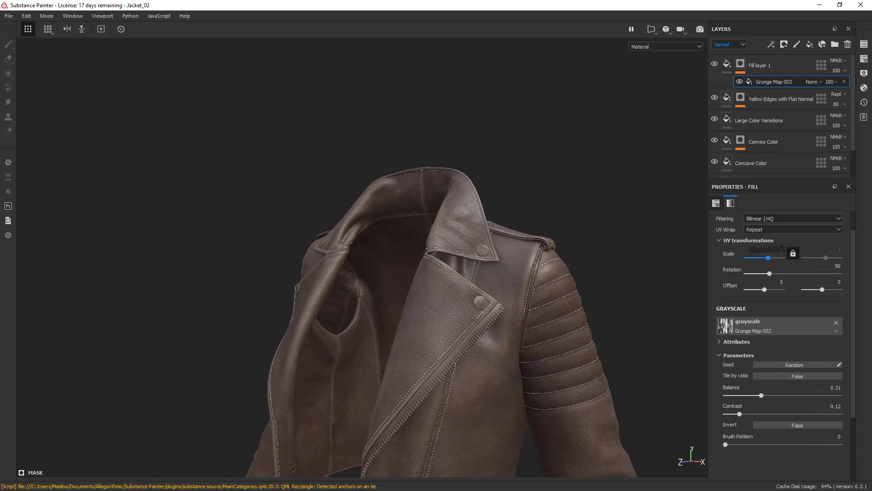
{"action": "type", "text": "3"}
{"action": "key", "text": "Return"}
Fine-tune the Grunge Map 002 balance to 0.33 while checking the roughness variation on the jacket.
{"action": "left_click_drag", "start_coordinate": [605, 343], "coordinate": [400, 252], "text": "alt"}
{"action": "right_click_drag", "start_coordinate": [399, 252], "coordinate": [492, 264], "text": "alt"}
{"action": "left_click", "coordinate": [763, 396]}
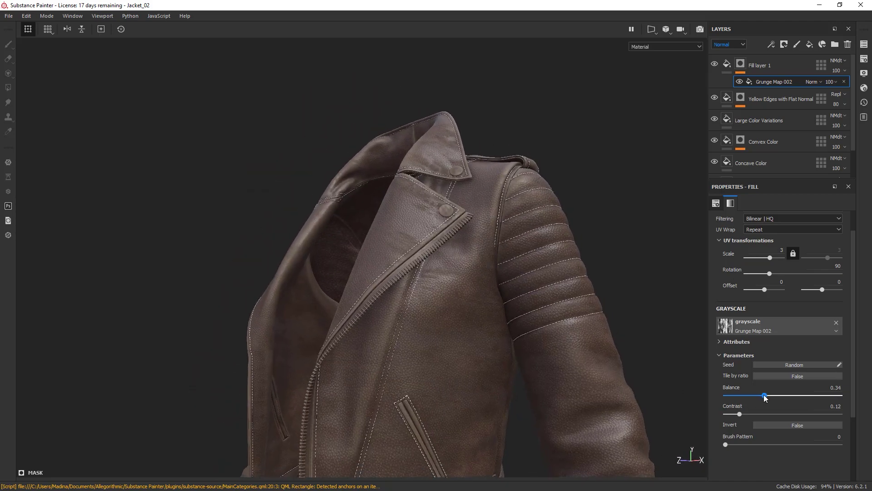
{"action": "left_click_drag", "start_coordinate": [525, 308], "coordinate": [494, 326], "text": "alt"}
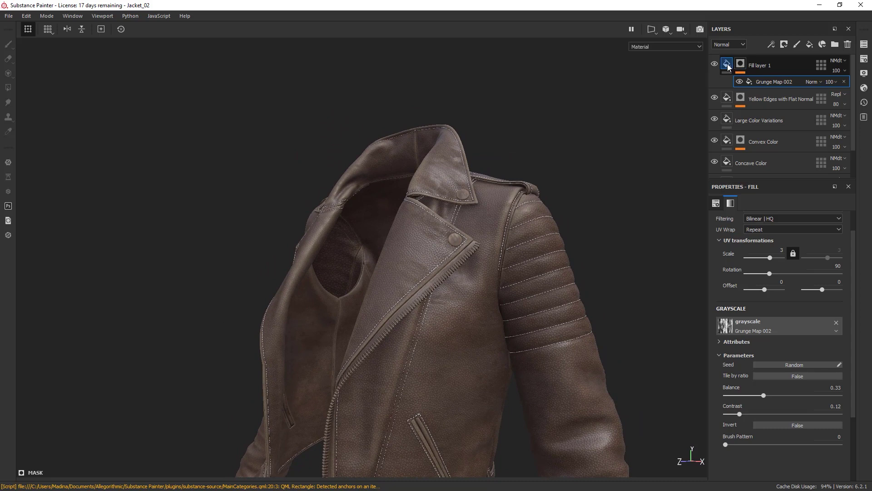
Lower the roughness of Fill layer 1 to about 0.65, checking the reflections across the jacket.
{"action": "left_click", "coordinate": [772, 67]}
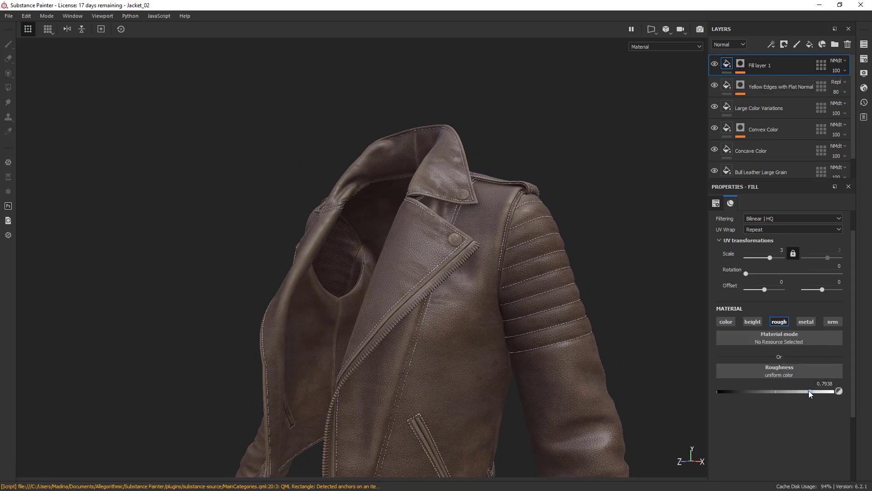
{"action": "mouse_move", "coordinate": [809, 391]}
{"action": "left_mouse_down"}
{"action": "mouse_move", "coordinate": [746, 399]}
{"action": "mouse_move", "coordinate": [802, 401]}
{"action": "left_mouse_up"}
{"action": "left_click_drag", "start_coordinate": [423, 286], "coordinate": [262, 261], "text": "alt"}
{"action": "scroll", "coordinate": [261, 261], "scroll_direction": "up", "scroll_amount": 2}
{"action": "left_click_drag", "start_coordinate": [336, 277], "coordinate": [286, 312], "text": "alt"}
{"action": "middle_click_drag", "start_coordinate": [558, 272], "coordinate": [526, 246], "text": "alt"}
{"action": "scroll", "coordinate": [526, 246], "scroll_direction": "up", "scroll_amount": 1}
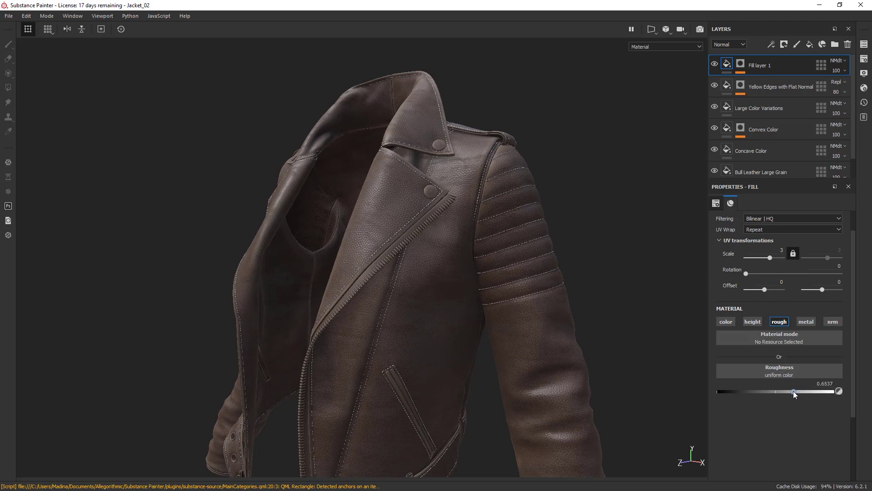
{"action": "scroll", "coordinate": [423, 276], "scroll_direction": "down", "scroll_amount": 1}
{"action": "left_click_drag", "start_coordinate": [423, 276], "coordinate": [470, 276], "text": "alt"}
{"action": "middle_click_drag", "start_coordinate": [487, 208], "coordinate": [476, 209], "text": "alt"}
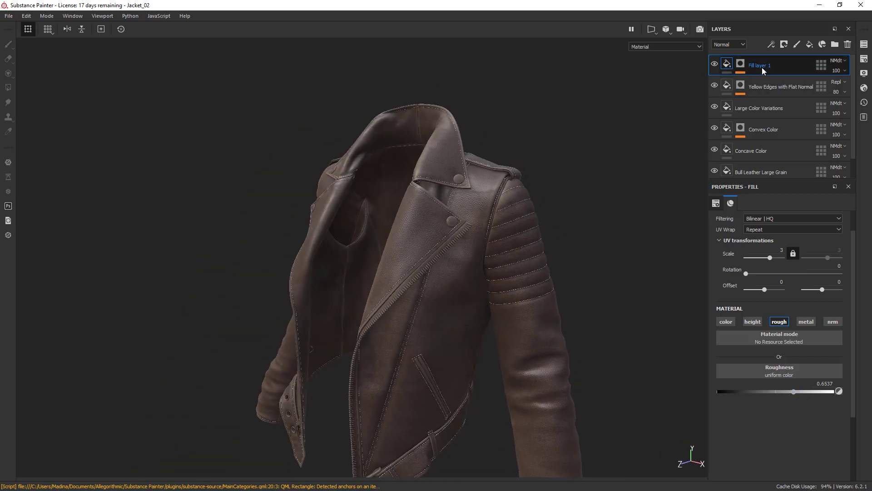
Rename Fill layer 1 as Rough Lines, and duplicate it with the name Rough Soft Blobs.
{"action": "type", "text": "Rough Lines"}
{"action": "left_click_drag", "start_coordinate": [518, 279], "coordinate": [509, 199], "text": "alt"}
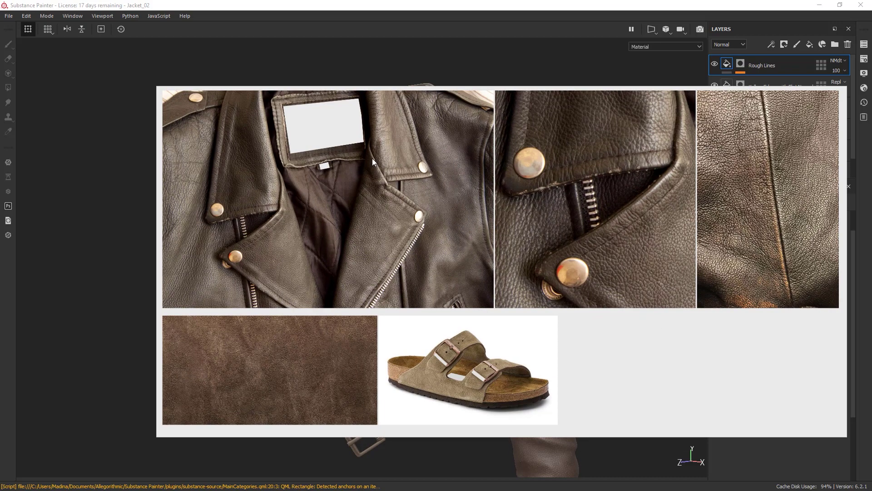
{"action": "key", "text": "ctrl+d"}
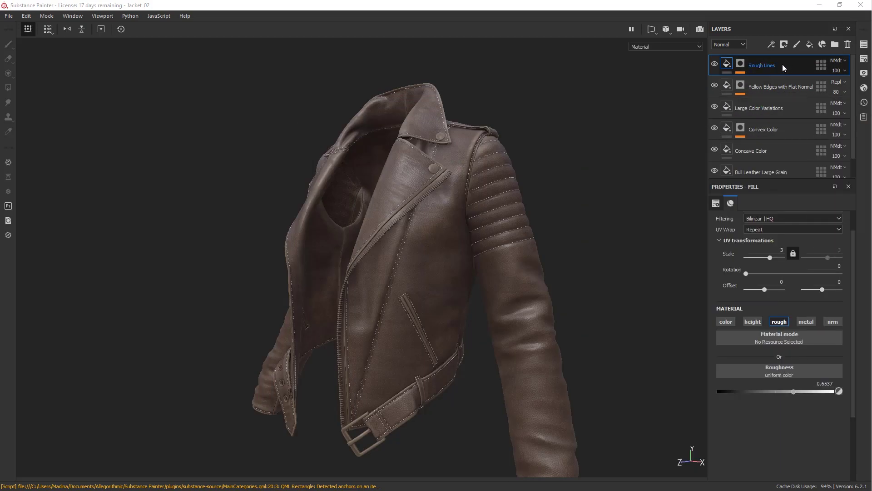
{"action": "double_click", "coordinate": [782, 66]}
{"action": "type", "text": "Soft Blobs"}
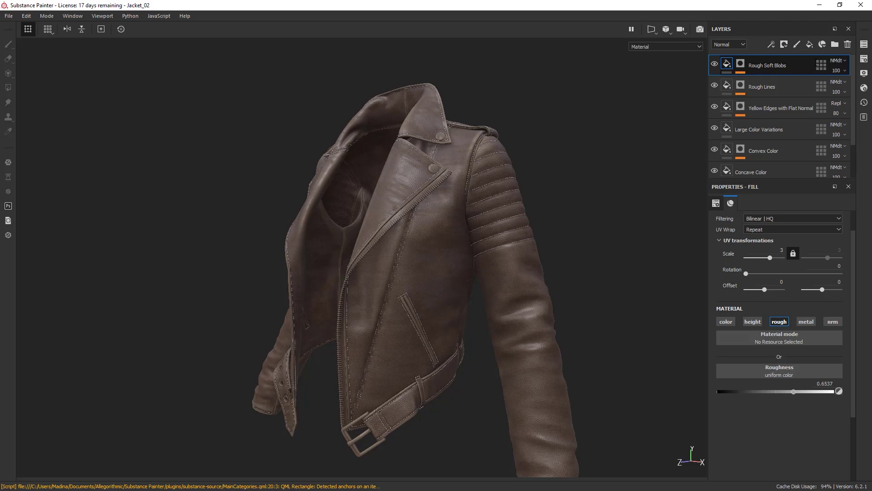
Replace the Grunge Map 002 in the Rough Soft Blobs mask with Grunge Fingerprints Smeared.
{"action": "left_click_drag", "start_coordinate": [871, 113], "coordinate": [339, 85]}
{"action": "left_click", "coordinate": [740, 64]}
{"action": "left_click", "coordinate": [766, 83]}
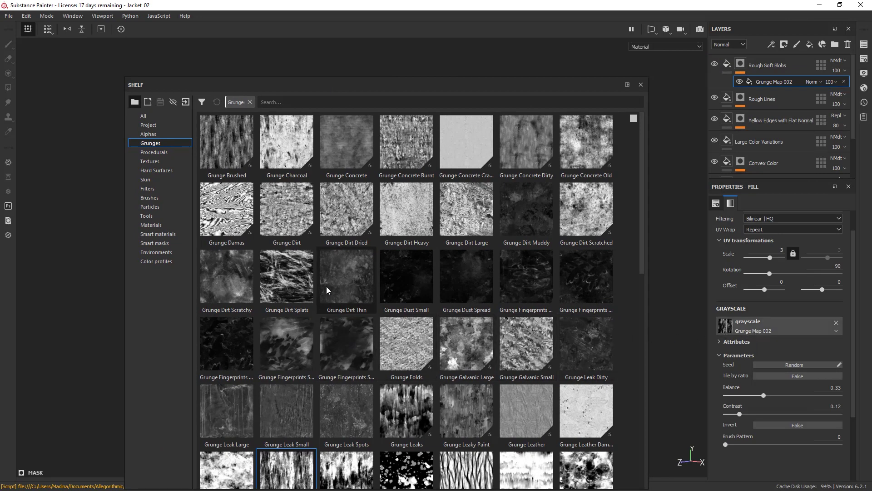
{"action": "scroll", "coordinate": [326, 287], "scroll_direction": "down", "scroll_amount": 3}
{"action": "scroll", "coordinate": [479, 320], "scroll_direction": "up", "scroll_amount": 3}
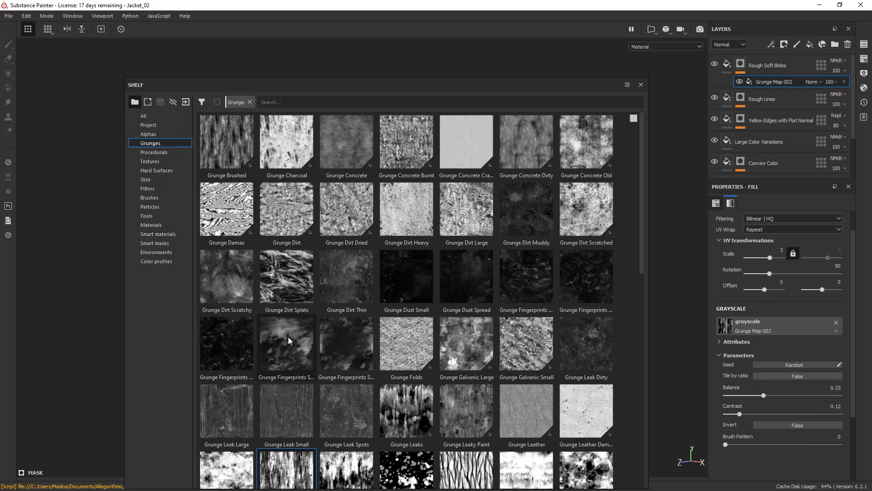
{"action": "left_click_drag", "start_coordinate": [288, 336], "coordinate": [734, 328]}
{"action": "left_click_drag", "start_coordinate": [343, 85], "coordinate": [871, 129]}
{"action": "left_click_drag", "start_coordinate": [508, 125], "coordinate": [600, 209], "text": "alt"}
{"action": "scroll", "coordinate": [794, 236], "scroll_direction": "up", "scroll_amount": 2}
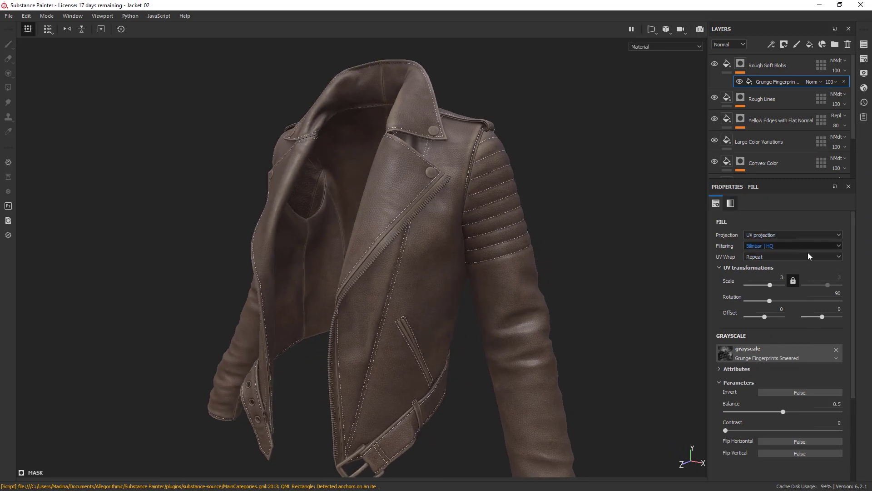
Set the mask grunge's rotation to 0 and UV scale to 2, and preview the Rough Soft Blobs mask.
{"action": "left_click", "coordinate": [836, 293]}
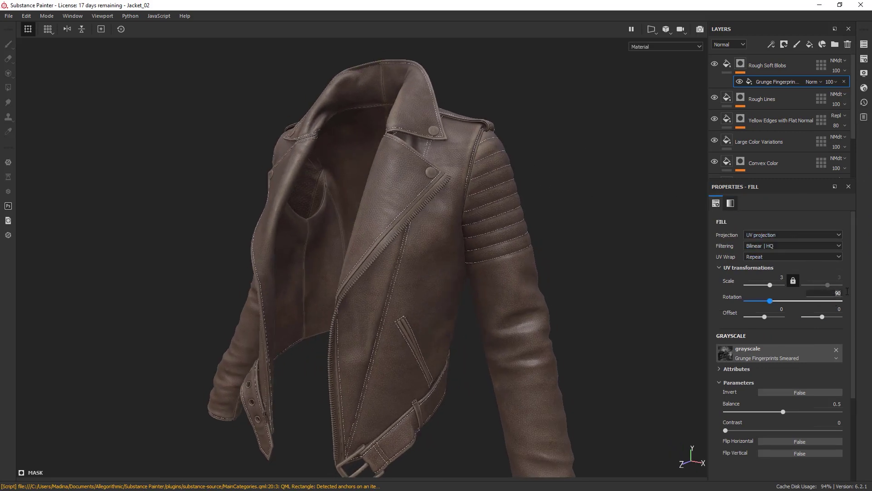
{"action": "key", "text": "Return"}
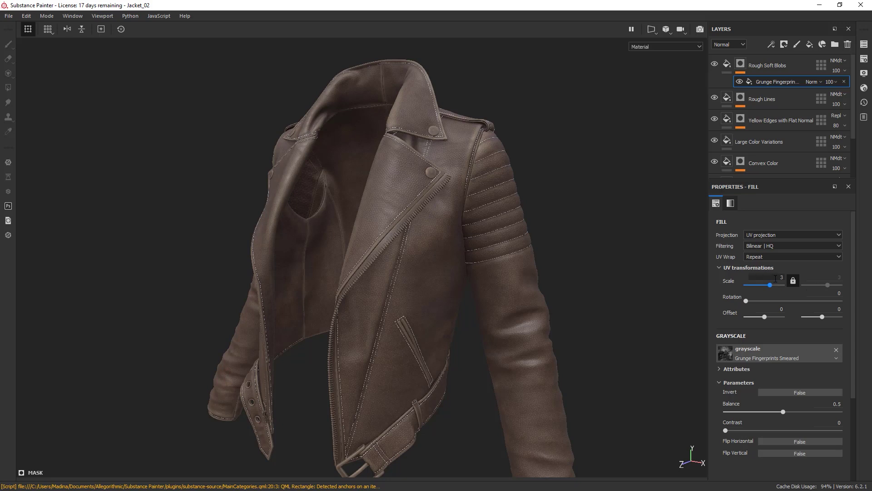
{"action": "key", "text": "Return"}
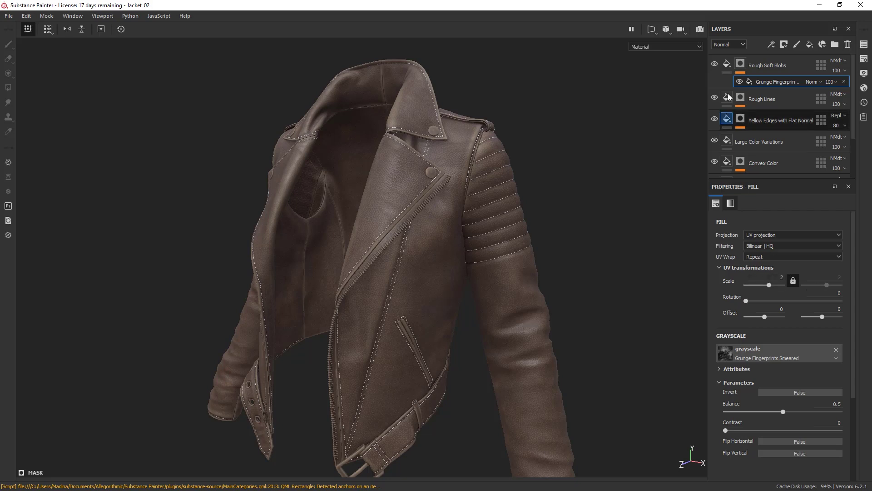
{"action": "left_click", "coordinate": [742, 65], "text": "alt"}
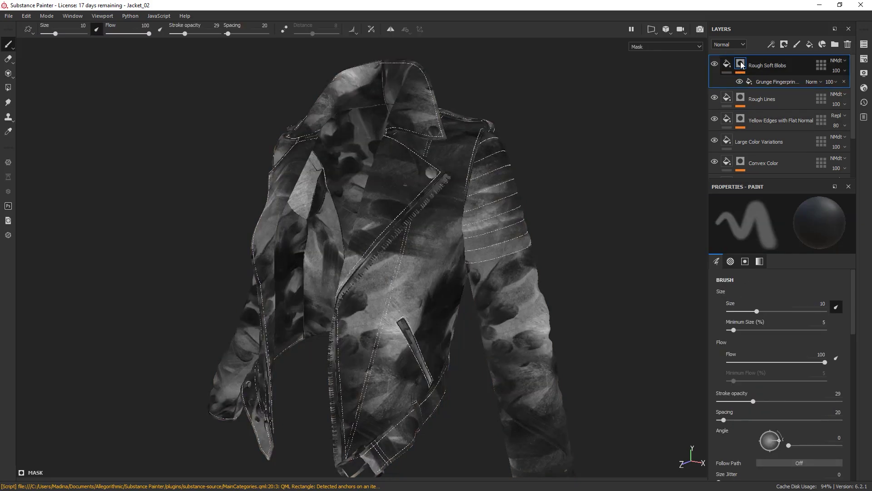
Increase the Rough Soft Blobs layer's roughness and hide the Rough Lines layer to judge the blobs alone.
{"action": "left_click", "coordinate": [725, 65]}
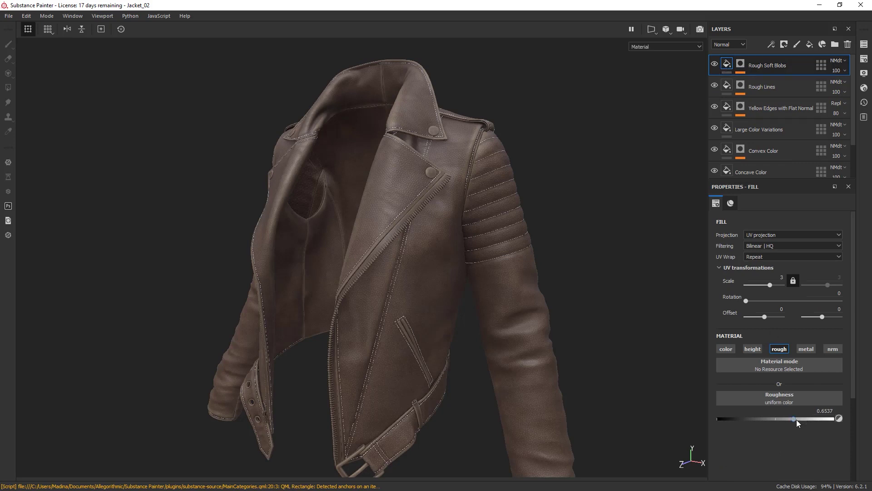
{"action": "left_click_drag", "start_coordinate": [806, 417], "coordinate": [822, 420]}
{"action": "left_click", "coordinate": [714, 85]}
{"action": "right_click_drag", "start_coordinate": [550, 192], "coordinate": [611, 261], "text": "alt"}
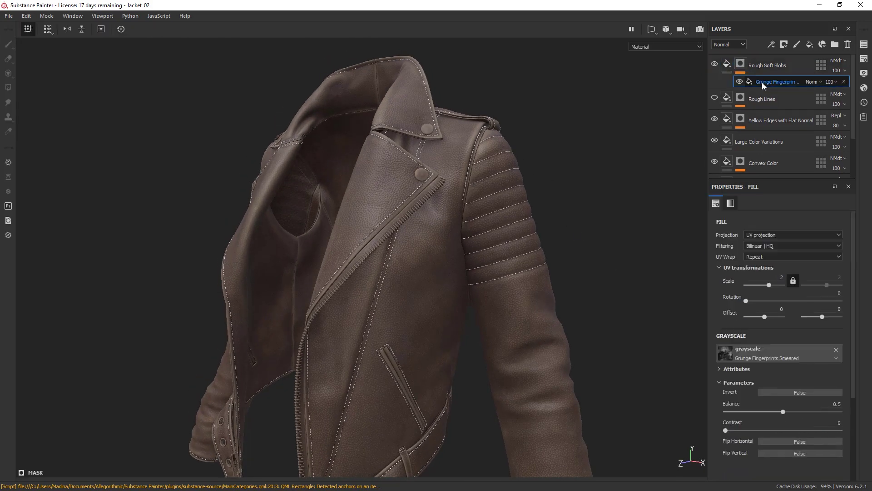
Set the Grunge Fingerprints Smeared UV scale to 3 and balance to 0.71, and inspect the mask on the jacket.
{"action": "left_click", "coordinate": [782, 277]}
{"action": "type", "text": "3"}
{"action": "key", "text": "Return"}
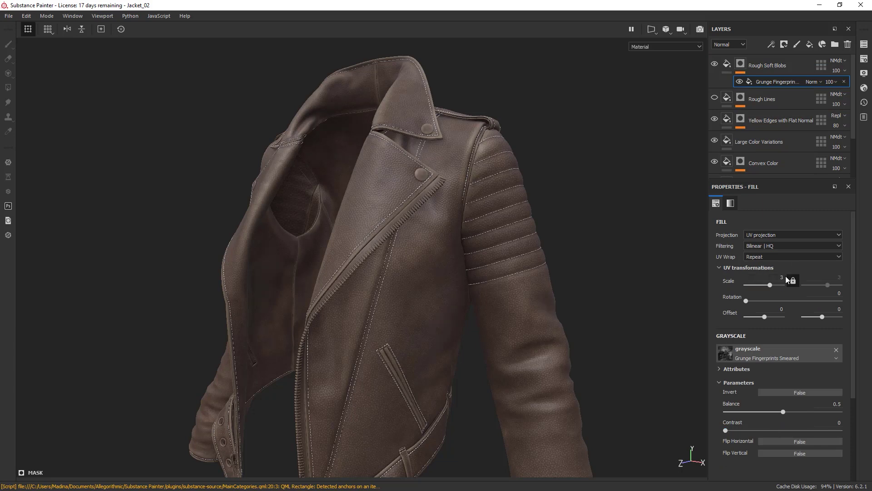
{"action": "left_click_drag", "start_coordinate": [782, 412], "coordinate": [807, 411]}
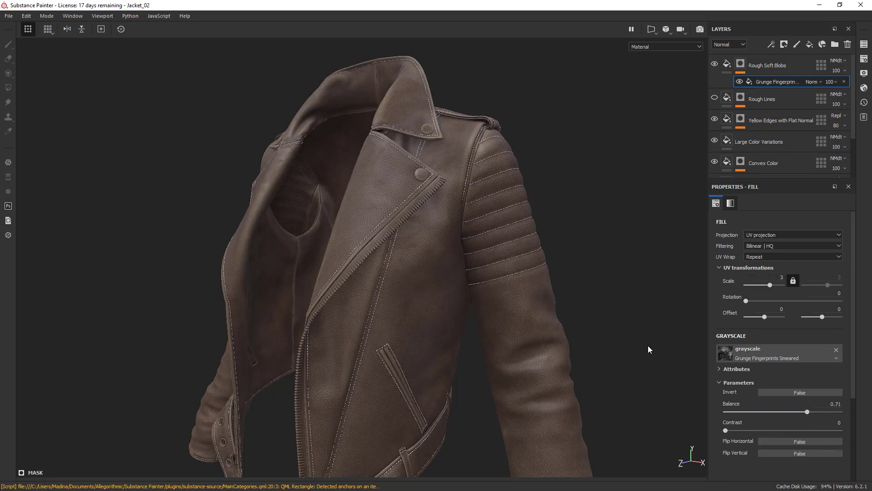
{"action": "left_click_drag", "start_coordinate": [590, 318], "coordinate": [652, 308], "text": "alt"}
{"action": "right_click_drag", "start_coordinate": [652, 307], "coordinate": [486, 235], "text": "alt"}
{"action": "mouse_move", "coordinate": [486, 235]}
{"action": "left_mouse_down", "text": "alt"}
{"action": "mouse_move", "coordinate": [438, 212]}
{"action": "mouse_move", "coordinate": [476, 205]}
{"action": "mouse_move", "coordinate": [581, 228]}
{"action": "mouse_move", "coordinate": [554, 288]}
{"action": "mouse_move", "coordinate": [545, 281]}
{"action": "left_mouse_up", "text": "alt"}
{"action": "left_click", "coordinate": [741, 64], "text": "alt"}
{"action": "right_click_drag", "start_coordinate": [450, 303], "coordinate": [404, 301], "text": "alt"}
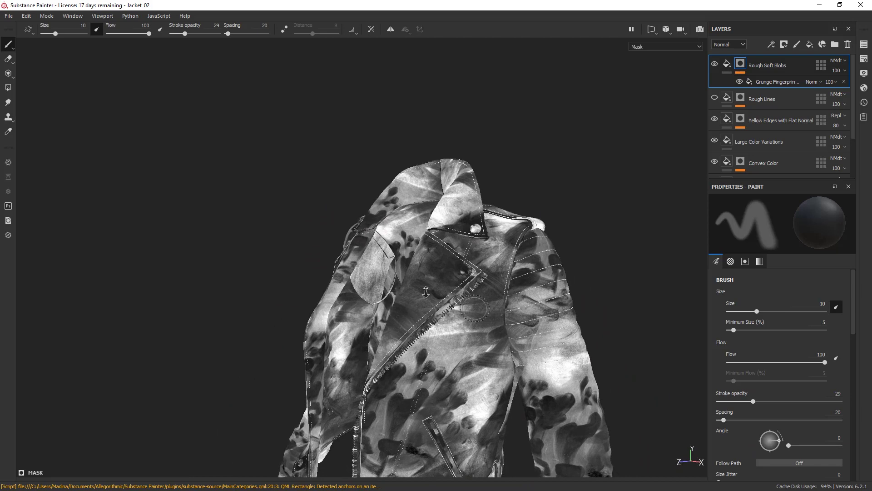
{"action": "middle_click_drag", "start_coordinate": [405, 300], "coordinate": [381, 187], "text": "alt"}
Invert the Grunge Fingerprints Smeared map in the Rough Soft Blobs mask and set its UV scale to 4.
{"action": "left_click", "coordinate": [726, 63]}
{"action": "left_click", "coordinate": [740, 65]}
{"action": "left_click", "coordinate": [769, 82]}
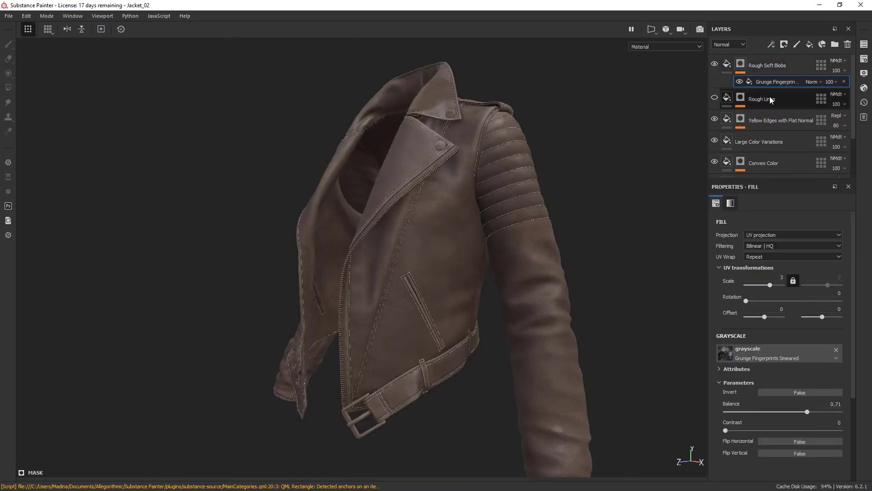
{"action": "scroll", "coordinate": [794, 328], "scroll_direction": "down", "scroll_amount": 2}
{"action": "left_click", "coordinate": [808, 363]}
{"action": "left_click_drag", "start_coordinate": [475, 171], "coordinate": [488, 161], "text": "alt"}
{"action": "right_click_drag", "start_coordinate": [488, 161], "coordinate": [574, 233], "text": "alt"}
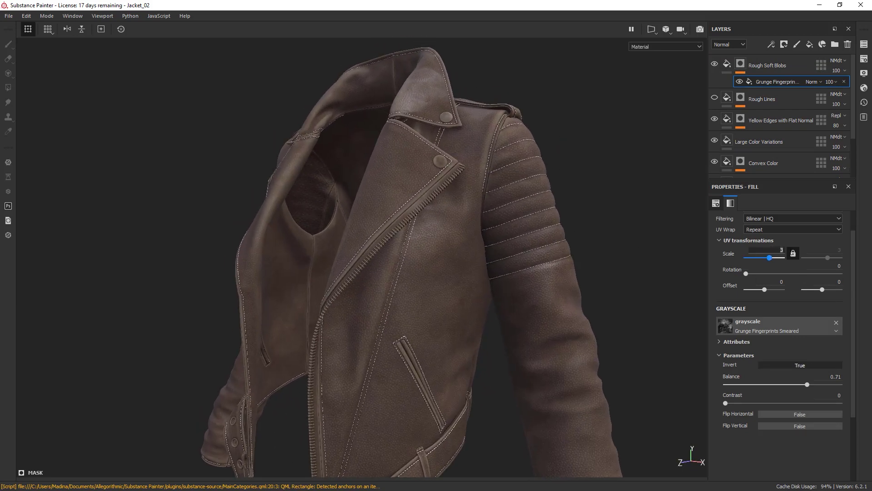
{"action": "left_click", "coordinate": [792, 252]}
{"action": "left_click_drag", "start_coordinate": [642, 278], "coordinate": [648, 247], "text": "alt"}
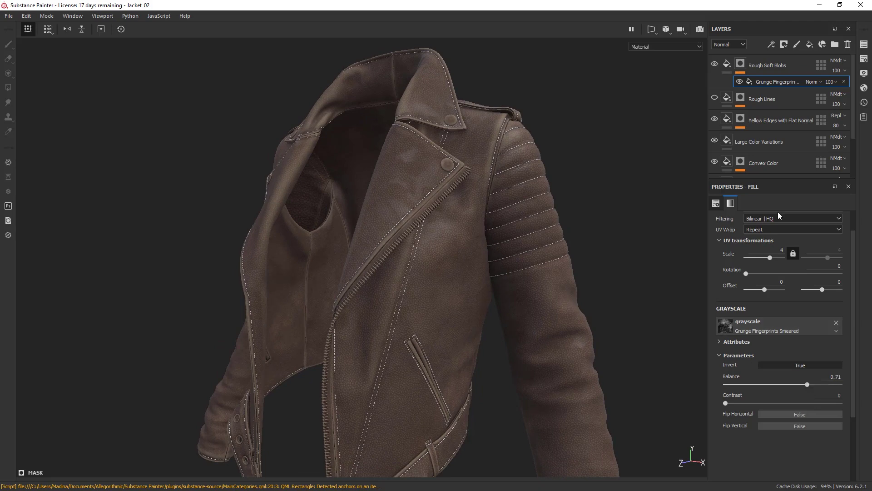
While previewing the mask, set the Grunge Fingerprints Smeared balance to 0.84 and its UV scale to 3.
{"action": "left_click", "coordinate": [740, 63], "text": "alt"}
{"action": "left_click", "coordinate": [774, 82]}
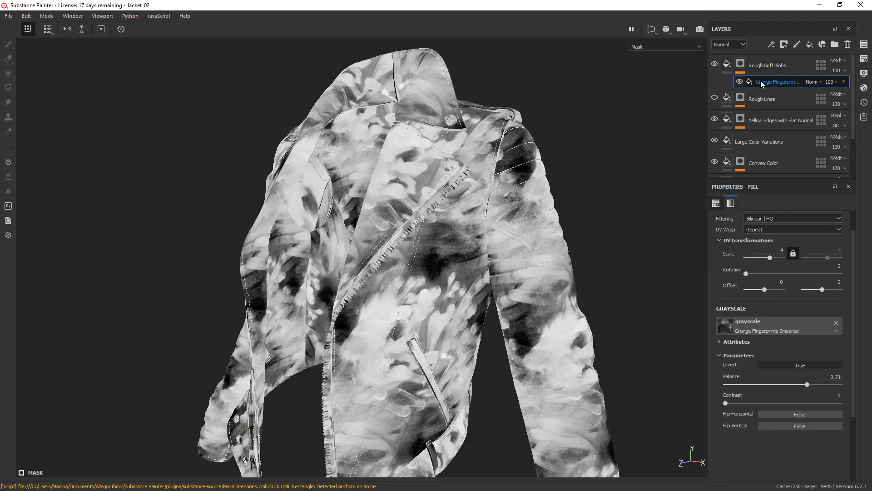
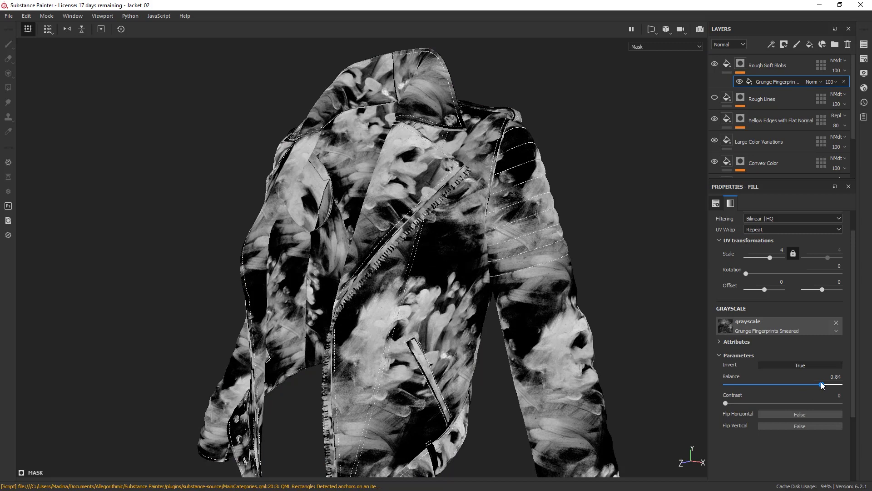
{"action": "left_click", "coordinate": [781, 250]}
{"action": "type", "text": "3"}
{"action": "key", "text": "Return"}
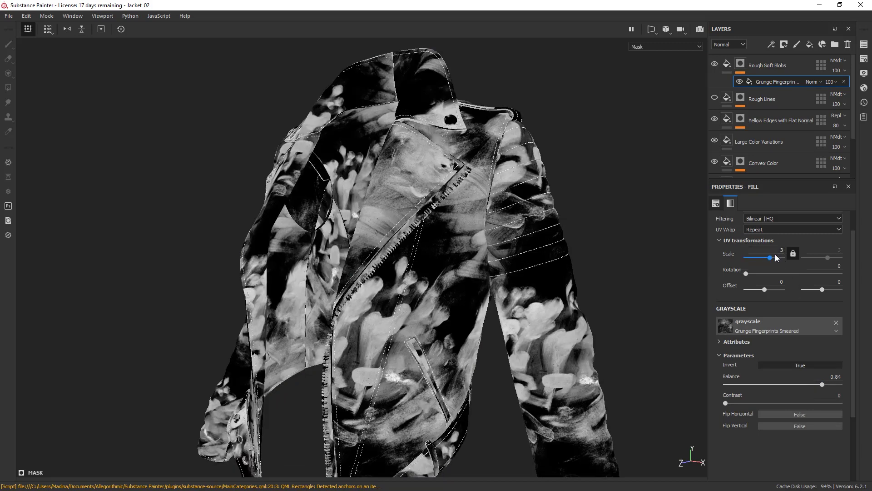
Compare the jacket's reflections with the grunge's inversion turned off, and turn the inversion back on.
{"action": "left_click", "coordinate": [728, 67]}
{"action": "left_click_drag", "start_coordinate": [648, 185], "coordinate": [563, 106], "text": "alt"}
{"action": "left_click", "coordinate": [740, 64]}
{"action": "left_click", "coordinate": [777, 83]}
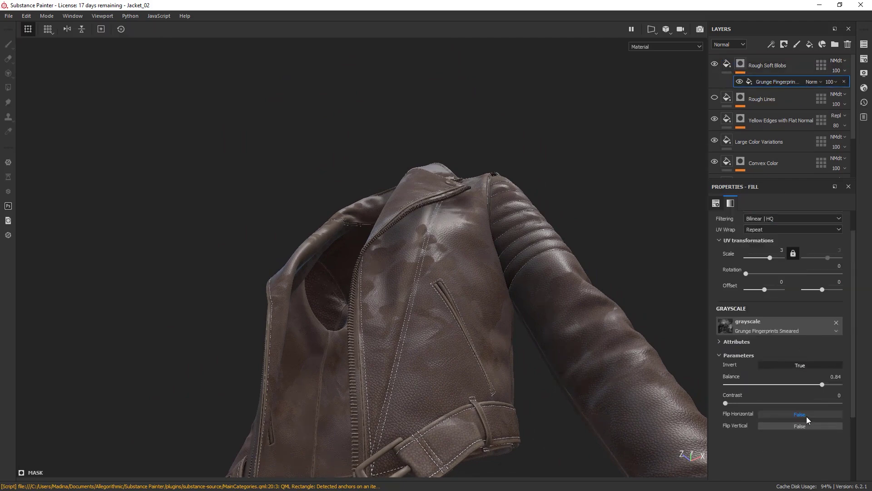
{"action": "left_click", "coordinate": [806, 365]}
{"action": "left_click_drag", "start_coordinate": [604, 252], "coordinate": [568, 248], "text": "alt"}
{"action": "left_click", "coordinate": [830, 366]}
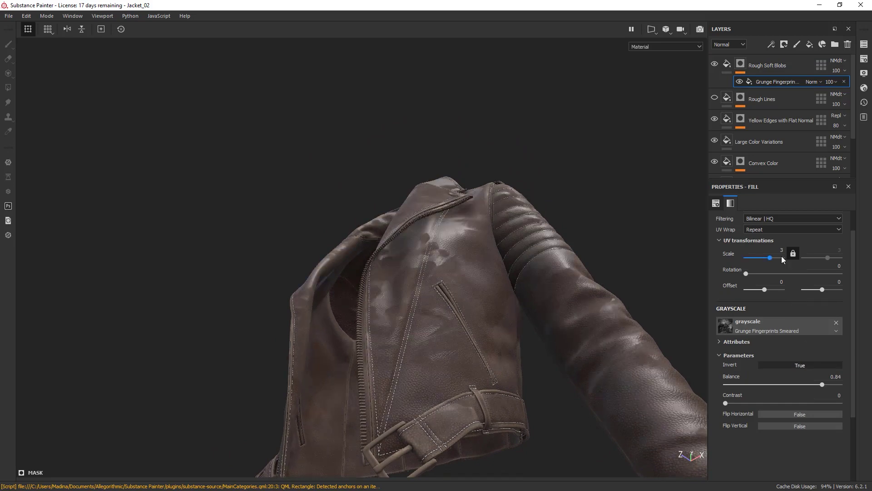
Try a UV scale of 5 for Grunge Fingerprints Smeared and check the blobs on the jacket's front.
{"action": "key", "text": "Return"}
{"action": "left_click_drag", "start_coordinate": [601, 220], "coordinate": [583, 291], "text": "alt"}
{"action": "right_click_drag", "start_coordinate": [543, 147], "coordinate": [592, 239], "text": "alt"}
{"action": "right_click_drag", "start_coordinate": [593, 208], "coordinate": [636, 251], "text": "alt"}
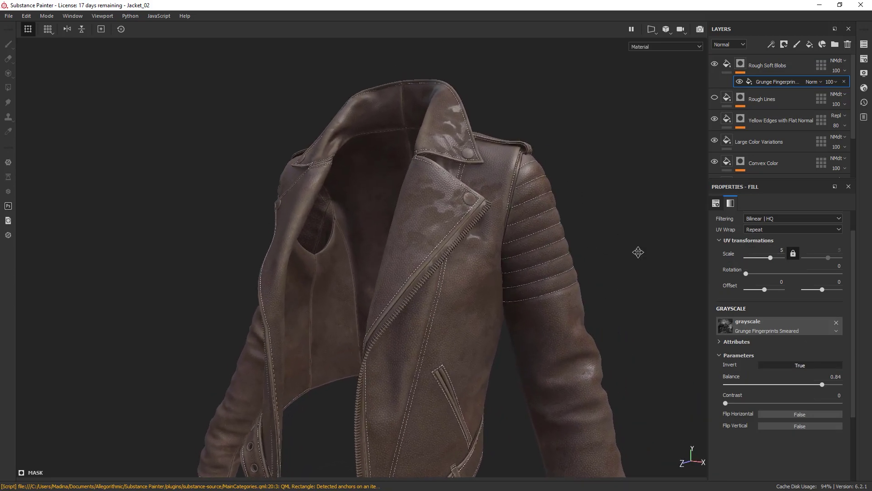
{"action": "middle_click_drag", "start_coordinate": [637, 251], "coordinate": [640, 259], "text": "alt"}
Lower the Rough Soft Blobs roughness to about 0.52, checking the jacket's front and back under different lighting.
{"action": "left_click", "coordinate": [727, 65]}
{"action": "left_click_drag", "start_coordinate": [794, 393], "coordinate": [783, 394]}
{"action": "right_click_drag", "start_coordinate": [688, 344], "coordinate": [648, 344], "text": "shift"}
{"action": "middle_click_drag", "start_coordinate": [648, 344], "coordinate": [562, 224], "text": "alt"}
{"action": "left_click_drag", "start_coordinate": [563, 224], "coordinate": [527, 209], "text": "alt"}
{"action": "right_click_drag", "start_coordinate": [531, 220], "coordinate": [549, 220], "text": "shift"}
{"action": "left_click_drag", "start_coordinate": [549, 219], "coordinate": [468, 336], "text": "alt"}
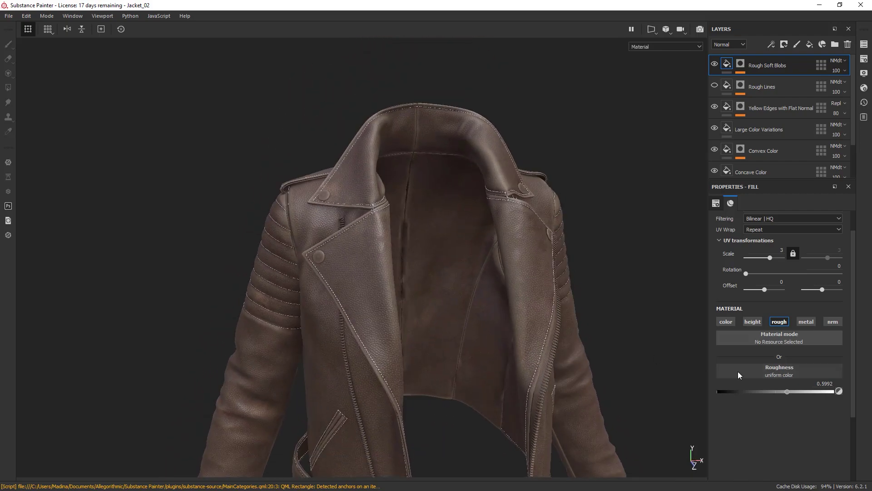
{"action": "left_click_drag", "start_coordinate": [786, 392], "coordinate": [778, 391]}
{"action": "left_click_drag", "start_coordinate": [551, 341], "coordinate": [301, 250], "text": "alt"}
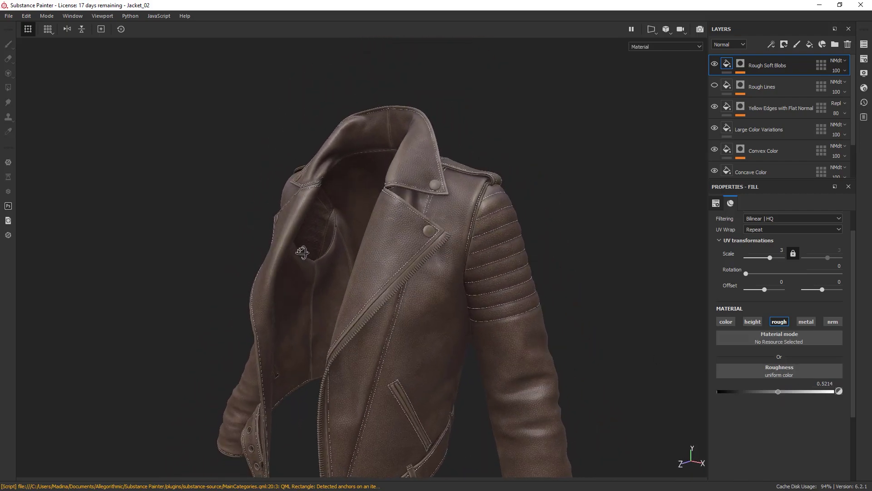
{"action": "right_click_drag", "start_coordinate": [301, 250], "coordinate": [569, 251], "text": "alt"}
{"action": "left_click_drag", "start_coordinate": [568, 251], "coordinate": [421, 248], "text": "alt"}
{"action": "right_click_drag", "start_coordinate": [421, 247], "coordinate": [460, 267], "text": "shift"}
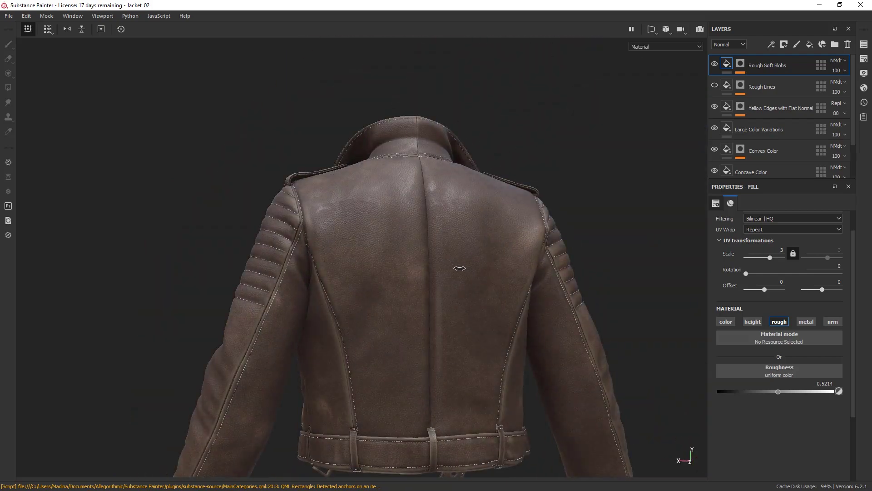
{"action": "left_click_drag", "start_coordinate": [459, 267], "coordinate": [473, 292], "text": "alt"}
Set the UV scale of the mask's Grunge Fingerprints Smeared fill to 3.
{"action": "type", "text": "2"}
{"action": "key", "text": "Return"}
{"action": "left_click", "coordinate": [741, 65]}
{"action": "left_click", "coordinate": [761, 82]}
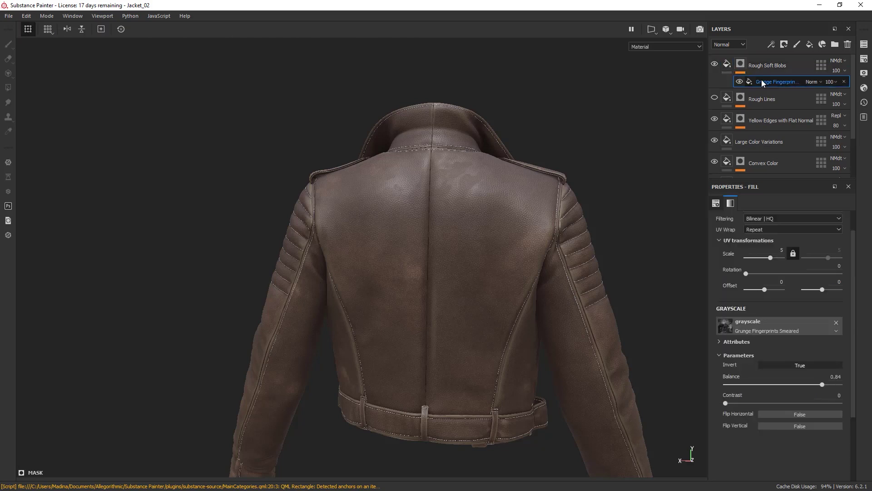
{"action": "key", "text": "Return"}
{"action": "scroll", "coordinate": [496, 262], "scroll_direction": "down", "scroll_amount": 2}
{"action": "left_click_drag", "start_coordinate": [496, 263], "coordinate": [570, 316], "text": "alt"}
{"action": "left_click", "coordinate": [782, 250]}
{"action": "type", "text": "3"}
{"action": "key", "text": "Return"}
{"action": "middle_click_drag", "start_coordinate": [571, 316], "coordinate": [628, 293], "text": "alt"}
Fine-tune the Rough Soft Blobs roughness value while checking the reflections from several angles.
{"action": "left_click", "coordinate": [749, 66]}
{"action": "left_click", "coordinate": [727, 64]}
{"action": "left_click_drag", "start_coordinate": [780, 390], "coordinate": [798, 391]}
{"action": "left_click_drag", "start_coordinate": [531, 213], "coordinate": [427, 203], "text": "alt"}
{"action": "left_click_drag", "start_coordinate": [796, 393], "coordinate": [785, 391]}
{"action": "left_click_drag", "start_coordinate": [611, 360], "coordinate": [508, 273], "text": "alt"}
{"action": "right_click_drag", "start_coordinate": [508, 273], "coordinate": [567, 276], "text": "alt"}
{"action": "left_click_drag", "start_coordinate": [568, 275], "coordinate": [654, 272], "text": "alt"}
Preview the Rough Soft Blobs mask and offset its Grunge Fingerprints Smeared fill to 0.24 and 0.62.
{"action": "left_click", "coordinate": [741, 65]}
{"action": "mouse_move", "coordinate": [567, 275]}
{"action": "left_mouse_down", "text": "alt"}
{"action": "mouse_move", "coordinate": [609, 274]}
{"action": "mouse_move", "coordinate": [621, 292]}
{"action": "mouse_move", "coordinate": [558, 272]}
{"action": "mouse_move", "coordinate": [555, 261]}
{"action": "mouse_move", "coordinate": [616, 257]}
{"action": "mouse_move", "coordinate": [451, 272]}
{"action": "left_mouse_up", "text": "alt"}
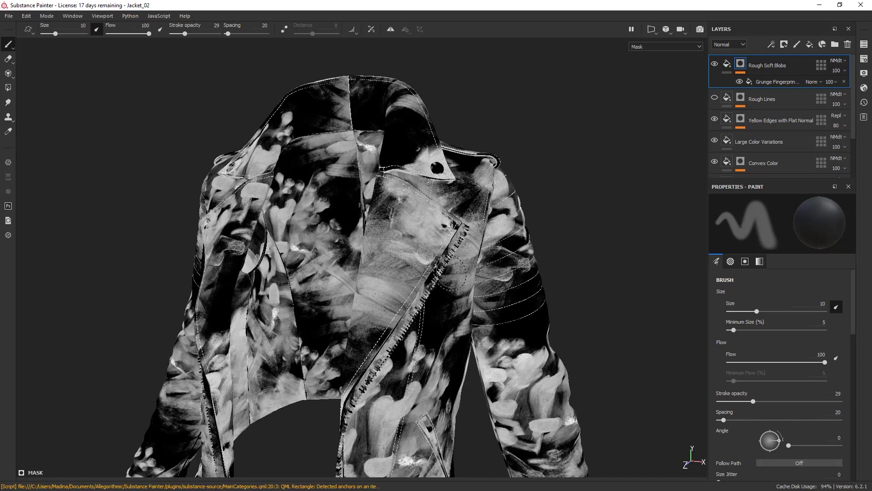
{"action": "left_click", "coordinate": [768, 83]}
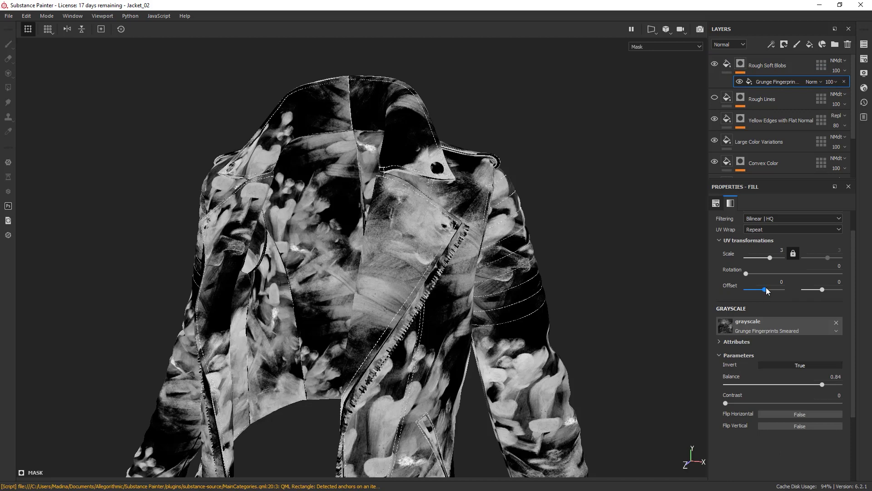
{"action": "left_click_drag", "start_coordinate": [766, 291], "coordinate": [769, 290]}
{"action": "left_click_drag", "start_coordinate": [822, 291], "coordinate": [822, 287]}
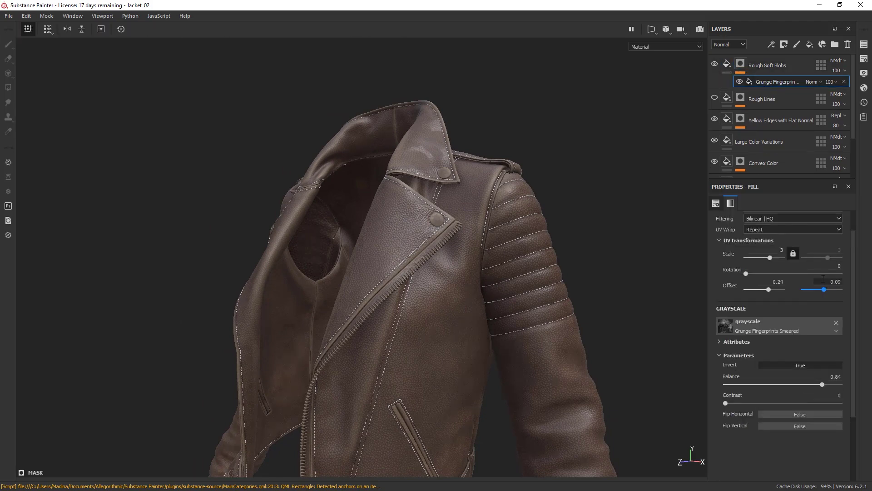
{"action": "left_click_drag", "start_coordinate": [826, 288], "coordinate": [833, 288]}
Show the Rough Lines layer again to view it combined with the soft blobs.
{"action": "left_click_drag", "start_coordinate": [473, 230], "coordinate": [387, 233], "text": "alt"}
{"action": "middle_click_drag", "start_coordinate": [387, 233], "coordinate": [577, 202], "text": "alt"}
{"action": "left_click", "coordinate": [714, 98]}
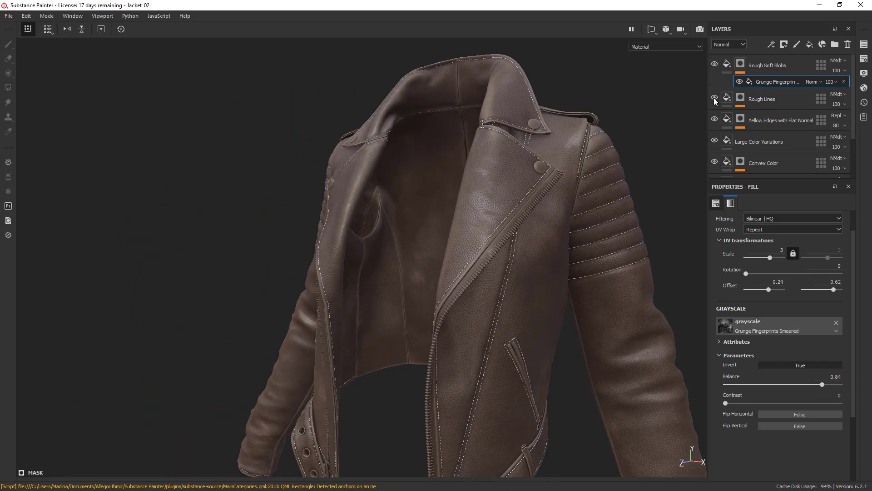
Set the roughness opacity of the Rough Soft Blobs layer to 58 and compare the jacket with the layer hidden and shown.
{"action": "scroll", "coordinate": [477, 197], "scroll_direction": "down", "scroll_amount": 1}
{"action": "left_click_drag", "start_coordinate": [478, 196], "coordinate": [441, 148], "text": "alt"}
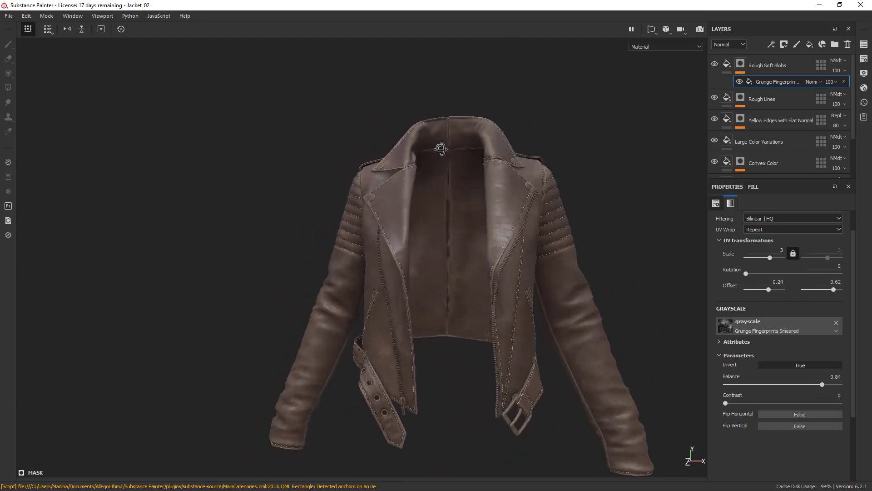
{"action": "right_click_drag", "start_coordinate": [440, 148], "coordinate": [490, 168], "text": "alt"}
{"action": "left_click", "coordinate": [783, 65]}
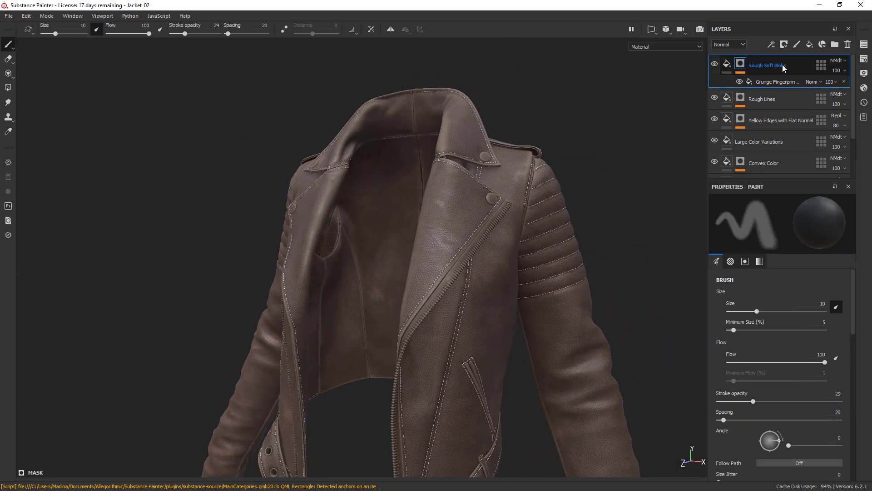
{"action": "left_click", "coordinate": [732, 67]}
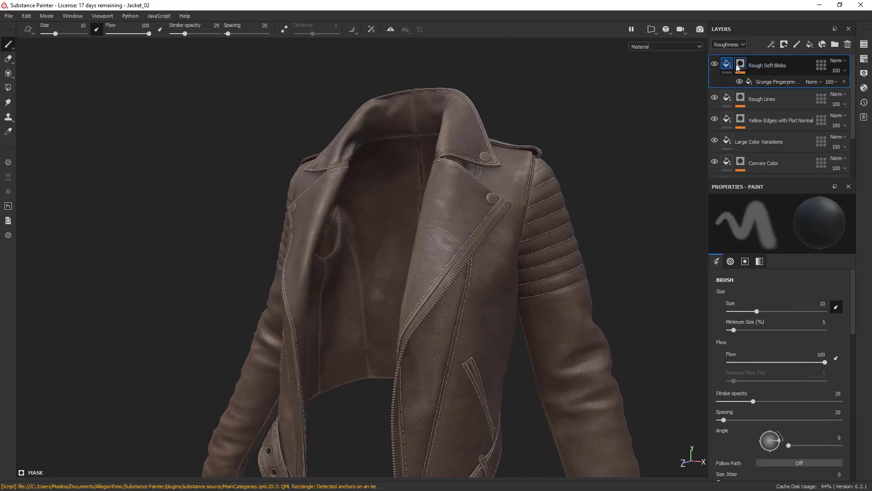
{"action": "left_click", "coordinate": [836, 71]}
{"action": "left_click_drag", "start_coordinate": [868, 87], "coordinate": [858, 90]}
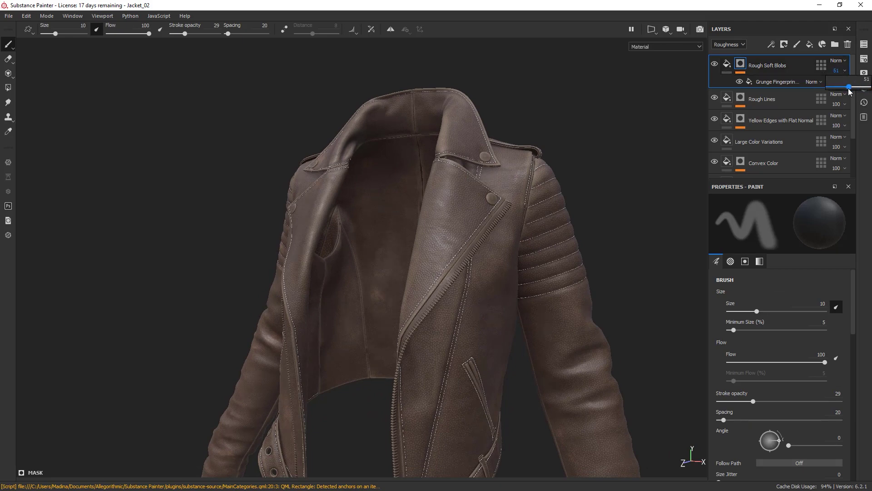
{"action": "left_click_drag", "start_coordinate": [586, 214], "coordinate": [504, 245], "text": "alt"}
{"action": "left_click", "coordinate": [715, 64]}
{"action": "left_click", "coordinate": [715, 64]}
Frame the jacket from a three-quarter front angle and render it in Iray to check the leather reflections.
{"action": "right_click_drag", "start_coordinate": [504, 245], "coordinate": [505, 217], "text": "alt"}
{"action": "mouse_move", "coordinate": [505, 217]}
{"action": "left_mouse_down", "text": "alt"}
{"action": "mouse_move", "coordinate": [675, 219]}
{"action": "mouse_move", "coordinate": [509, 227]}
{"action": "left_mouse_up", "text": "alt"}
{"action": "right_click_drag", "start_coordinate": [508, 228], "coordinate": [569, 223], "text": "alt"}
{"action": "middle_click_drag", "start_coordinate": [569, 223], "coordinate": [577, 243], "text": "alt"}
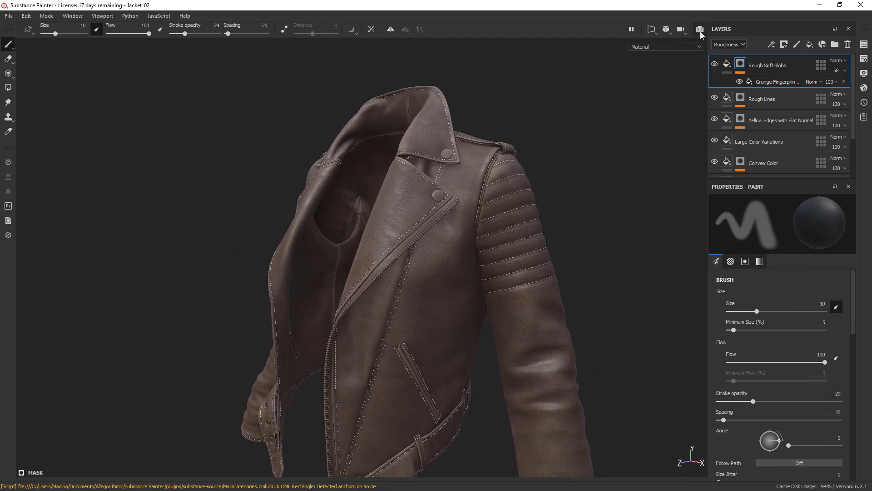
{"action": "left_click", "coordinate": [699, 30]}
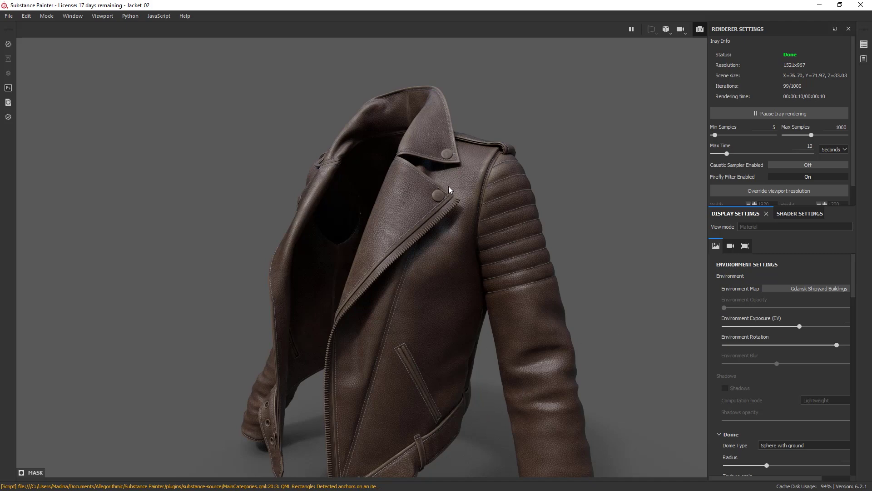
{"action": "left_click_drag", "start_coordinate": [439, 203], "coordinate": [562, 273], "text": "alt"}
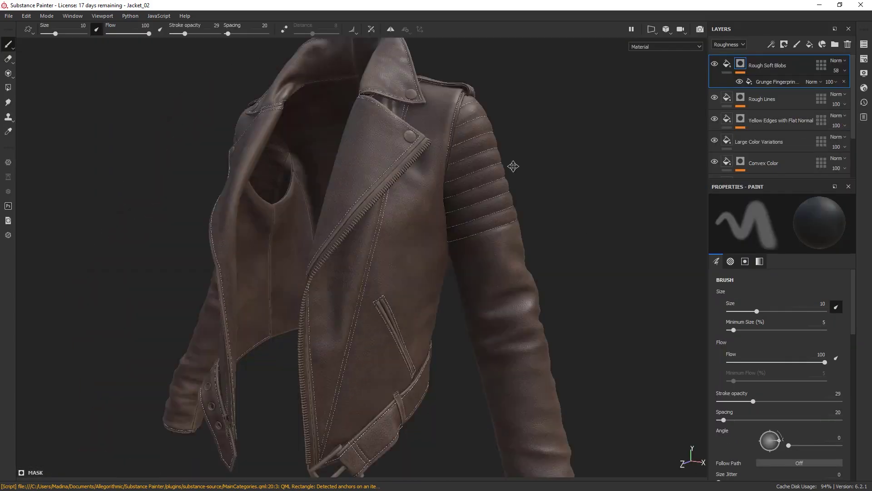
Set the base color opacity of the Yellow Edges with Flat Normal layer to 19 while checking the seams and edges.
{"action": "scroll", "coordinate": [454, 227], "scroll_direction": "up", "scroll_amount": 3}
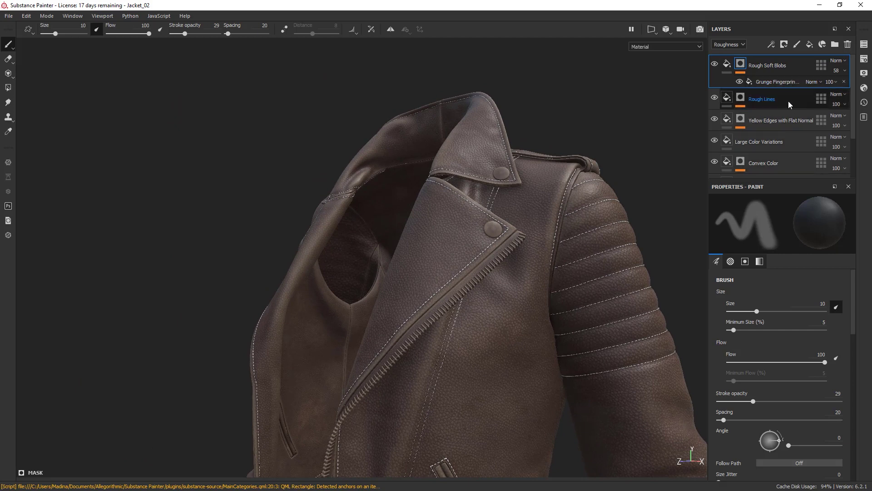
{"action": "left_click", "coordinate": [772, 121]}
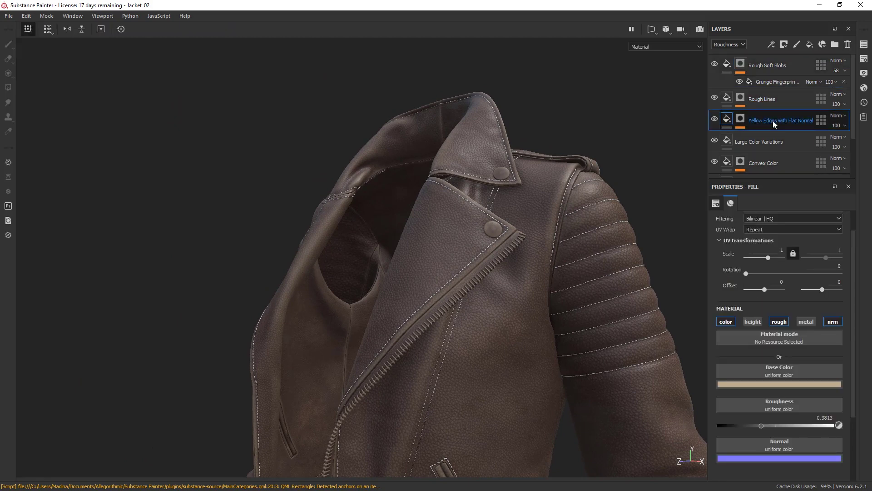
{"action": "left_click", "coordinate": [728, 44]}
{"action": "left_click", "coordinate": [727, 53]}
{"action": "left_click", "coordinate": [844, 125]}
{"action": "left_click_drag", "start_coordinate": [834, 143], "coordinate": [840, 143]}
{"action": "scroll", "coordinate": [471, 202], "scroll_direction": "down", "scroll_amount": 2}
{"action": "left_click_drag", "start_coordinate": [471, 203], "coordinate": [495, 218], "text": "alt"}
{"action": "left_click", "coordinate": [842, 125]}
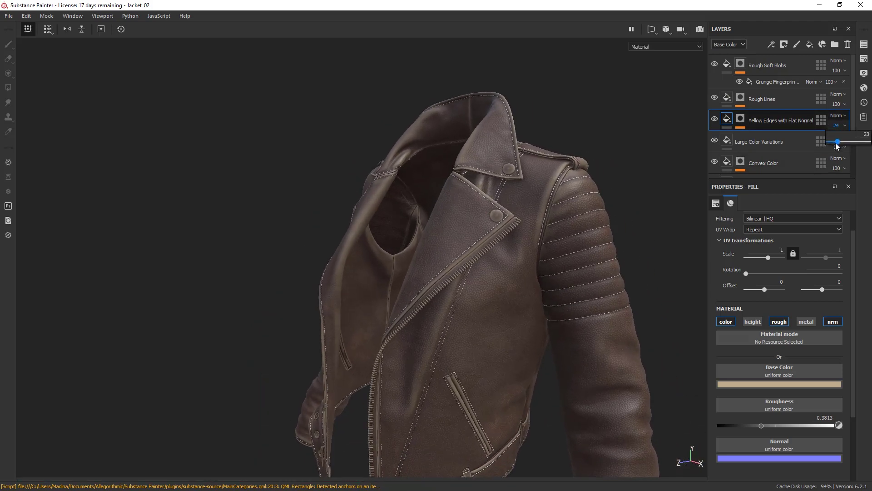
{"action": "left_click_drag", "start_coordinate": [654, 288], "coordinate": [560, 183], "text": "alt"}
Set the Global Balance of the Curvature generator in the Yellow Edges with Flat Normal mask to 0.19.
{"action": "left_click", "coordinate": [740, 119]}
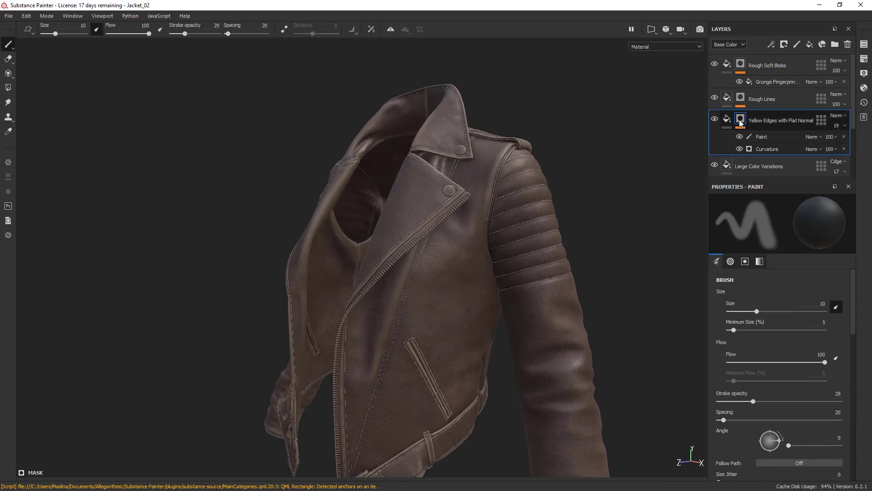
{"action": "left_click", "coordinate": [765, 150]}
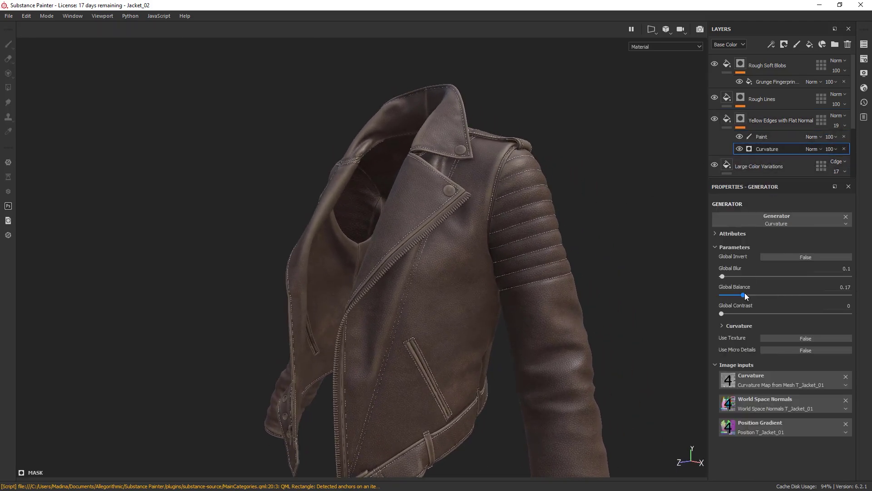
{"action": "left_click_drag", "start_coordinate": [745, 294], "coordinate": [746, 293]}
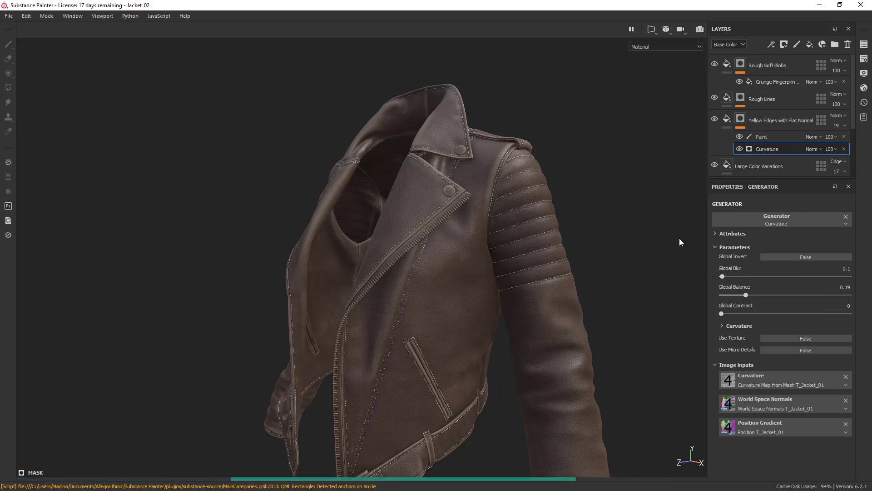
{"action": "left_click_drag", "start_coordinate": [679, 238], "coordinate": [409, 216], "text": "alt"}
{"action": "left_click", "coordinate": [727, 119]}
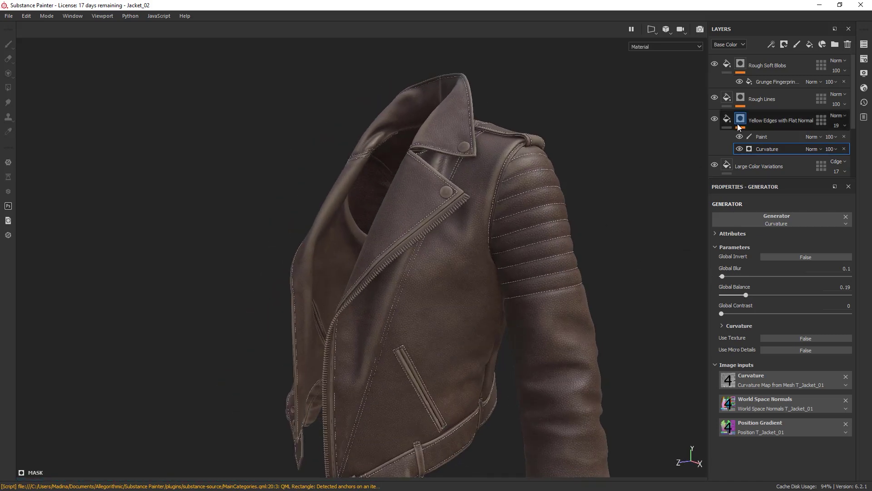
Set the roughness opacity of the Rough Soft Blobs layer to 64 and check the reflections on the jacket.
{"action": "left_click", "coordinate": [786, 100]}
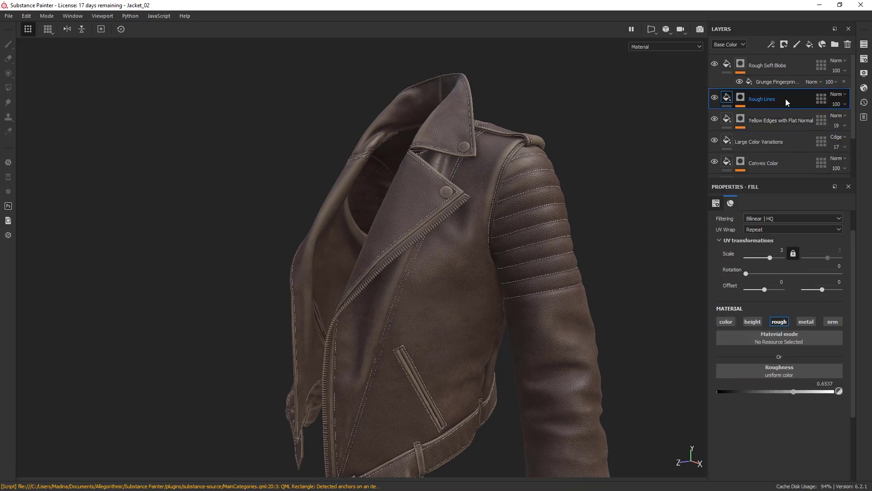
{"action": "left_click", "coordinate": [728, 44]}
{"action": "left_click", "coordinate": [726, 66]}
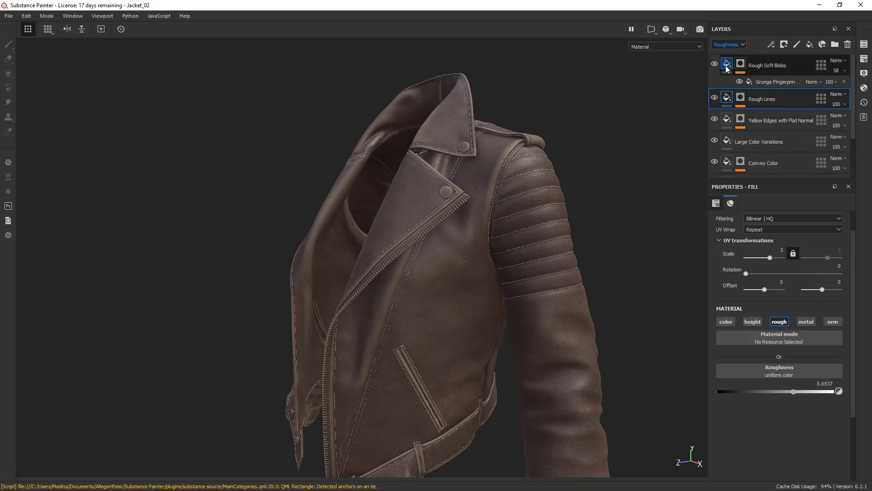
{"action": "left_click", "coordinate": [776, 68]}
{"action": "left_click", "coordinate": [844, 70]}
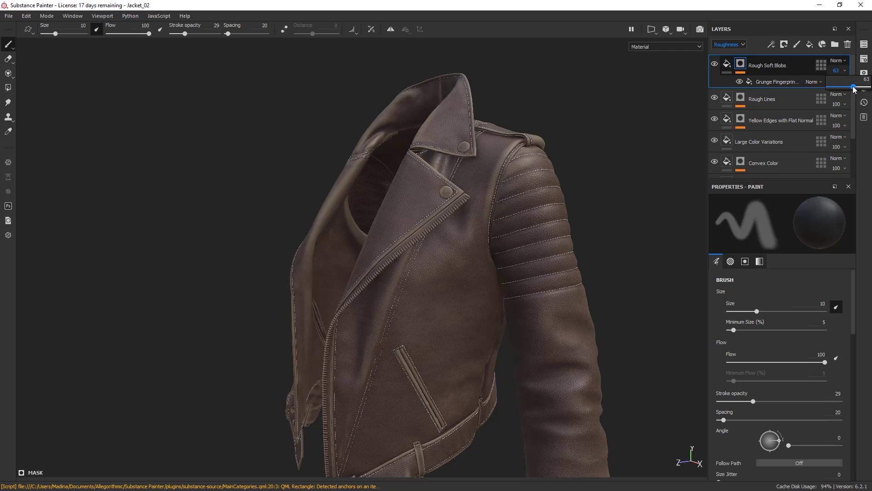
{"action": "left_click_drag", "start_coordinate": [854, 89], "coordinate": [854, 89]}
{"action": "mouse_move", "coordinate": [645, 205]}
{"action": "left_mouse_down", "text": "alt"}
{"action": "mouse_move", "coordinate": [541, 255]}
{"action": "mouse_move", "coordinate": [578, 236]}
{"action": "left_mouse_up", "text": "alt"}
{"action": "left_click", "coordinate": [726, 64]}
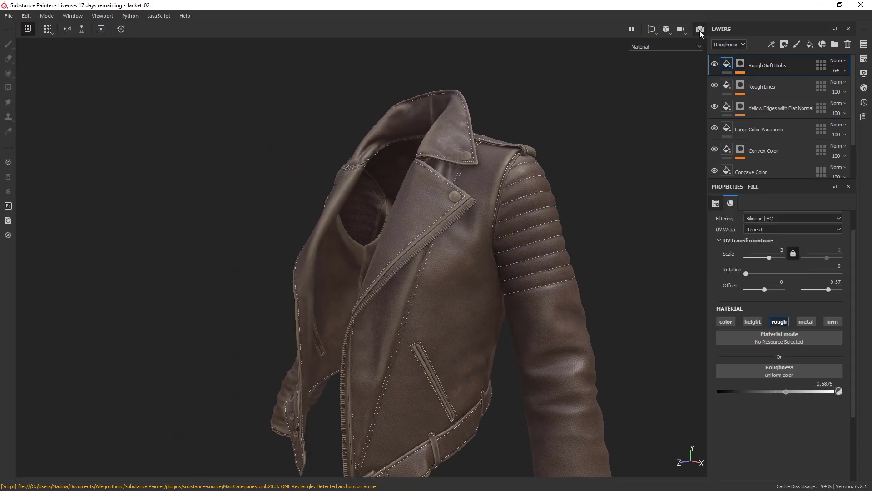
Render the jacket in Iray and examine it from both front sides and the back, rotating the environment lighting.
{"action": "left_click", "coordinate": [700, 30]}
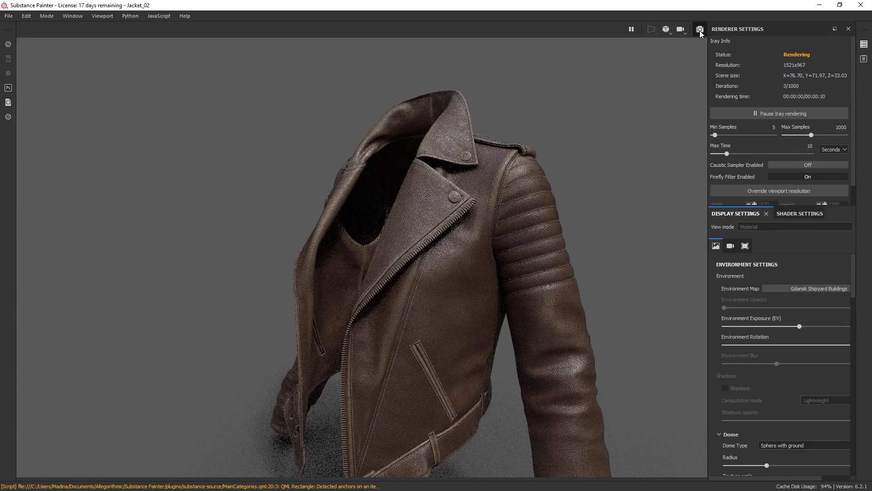
{"action": "middle_click_drag", "start_coordinate": [606, 373], "coordinate": [550, 300], "text": "alt"}
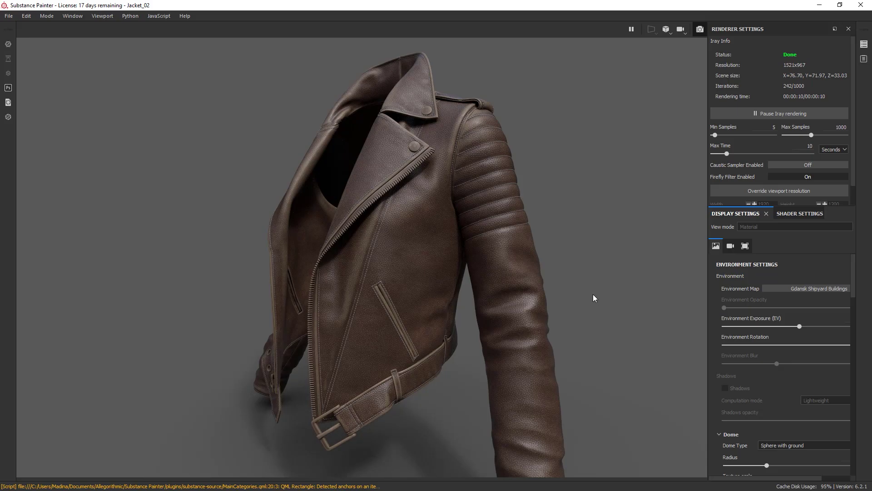
{"action": "left_click_drag", "start_coordinate": [251, 383], "coordinate": [523, 268], "text": "alt"}
{"action": "right_click_drag", "start_coordinate": [524, 268], "coordinate": [582, 304], "text": "shift"}
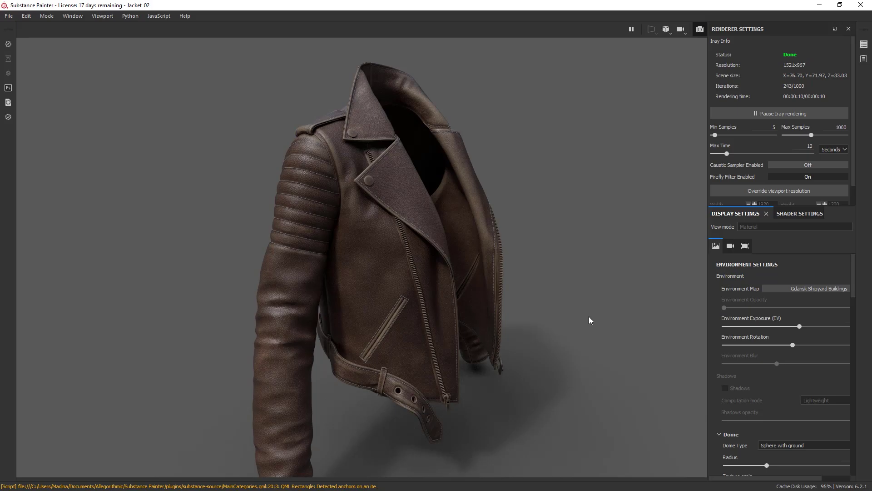
{"action": "left_click_drag", "start_coordinate": [179, 327], "coordinate": [605, 221], "text": "alt"}
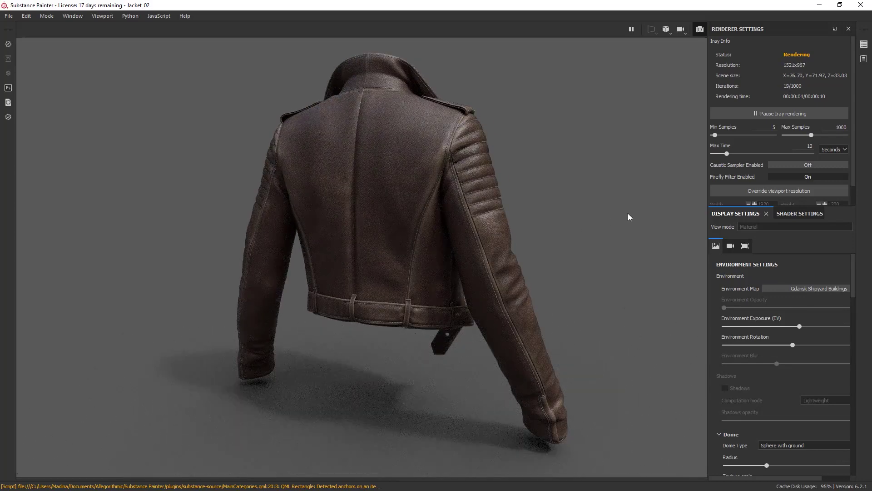